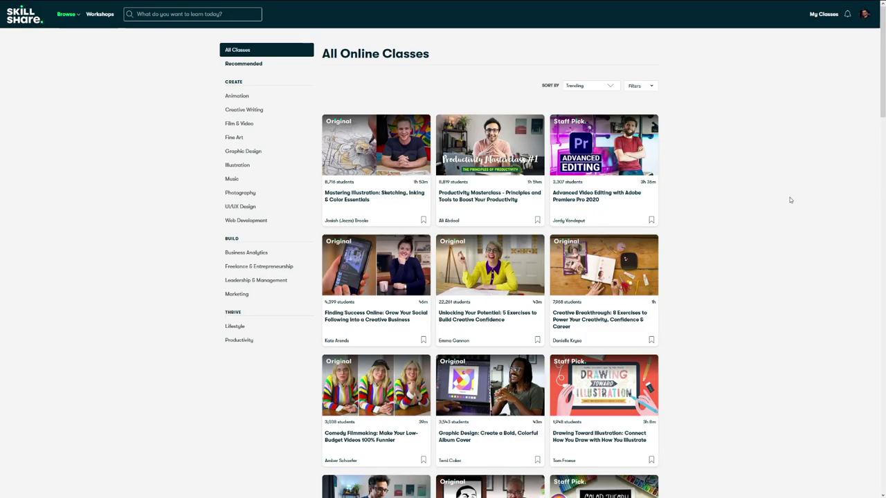
# Scroll down the page to browse further down.
pyautogui.scroll(-5, 790, 199)
pyautogui.scroll(-5, 789, 199)
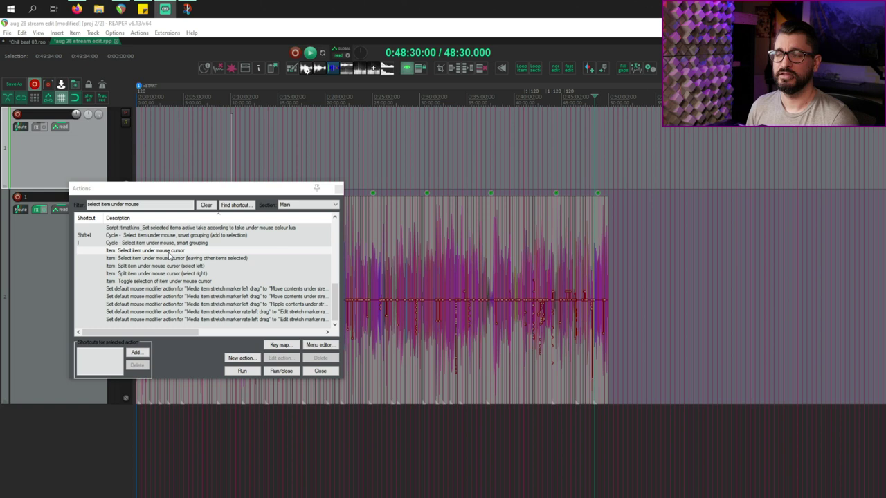
# Compare the select-item-under-mouse variants in the filtered Actions list.
pyautogui.click(166, 258)
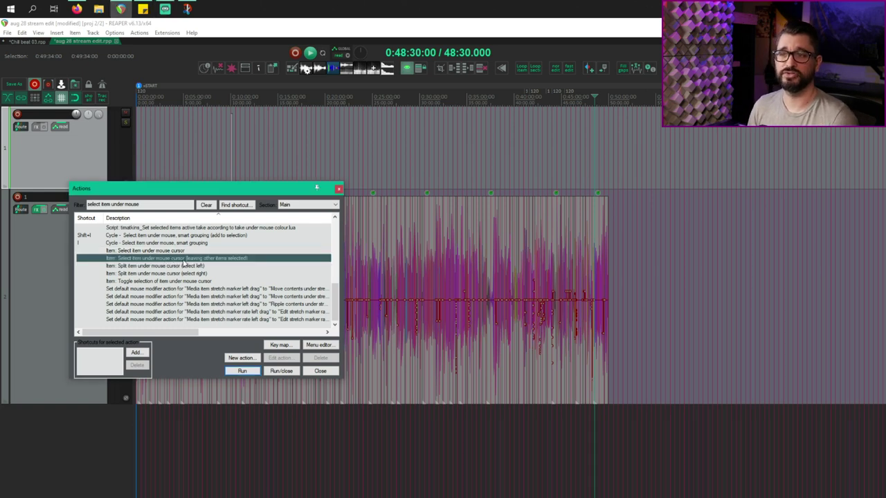
pyautogui.click(177, 251)
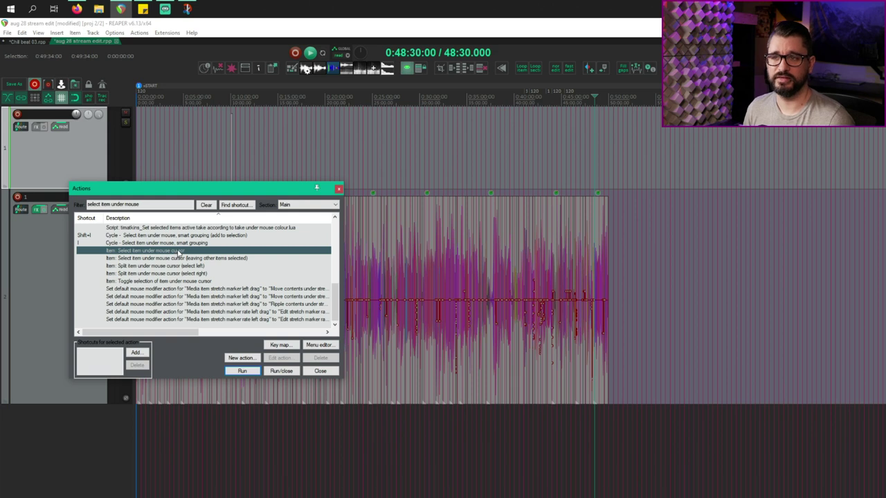
pyautogui.click(186, 258)
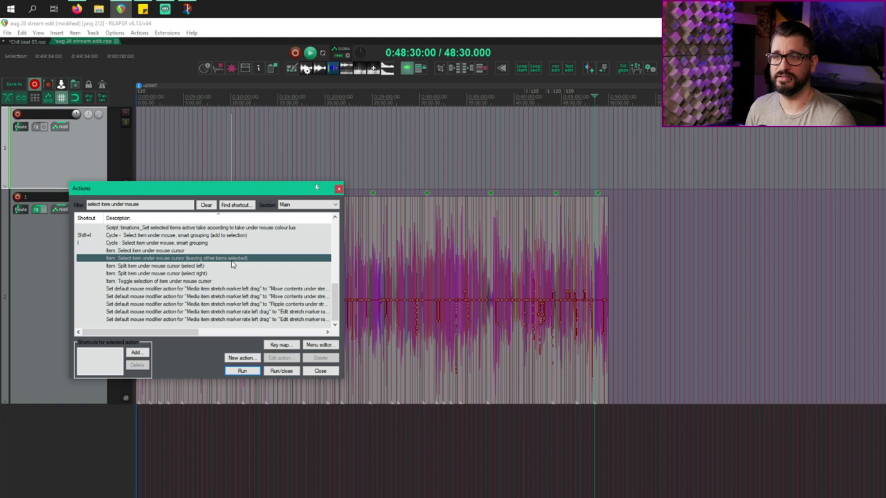
pyautogui.click(493, 214)
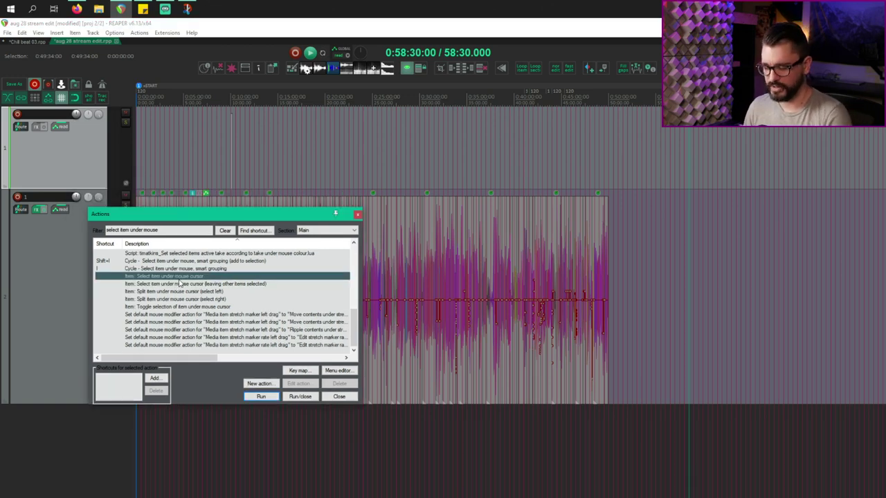
# Bind the I key to 'Item: Select item under mouse cursor', overriding its old mapping, and close the list.
pyautogui.click(162, 378)
pyautogui.press('i')
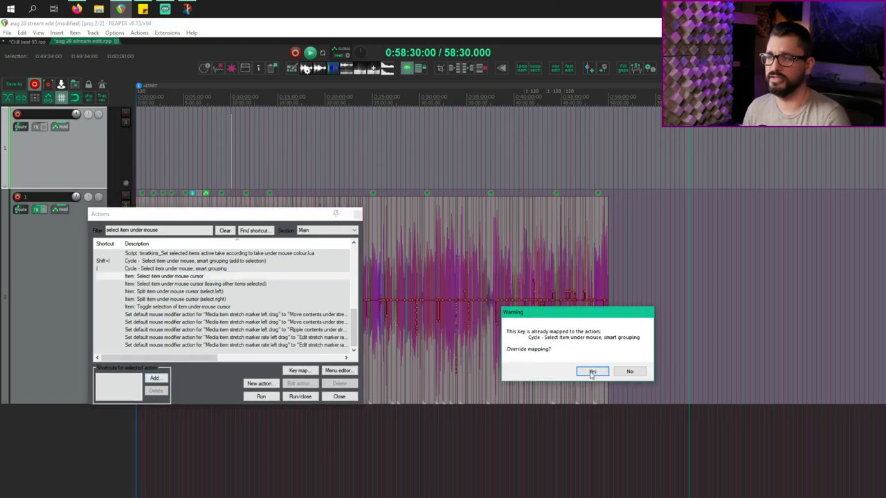
pyautogui.click(589, 372)
pyautogui.press('Escape')
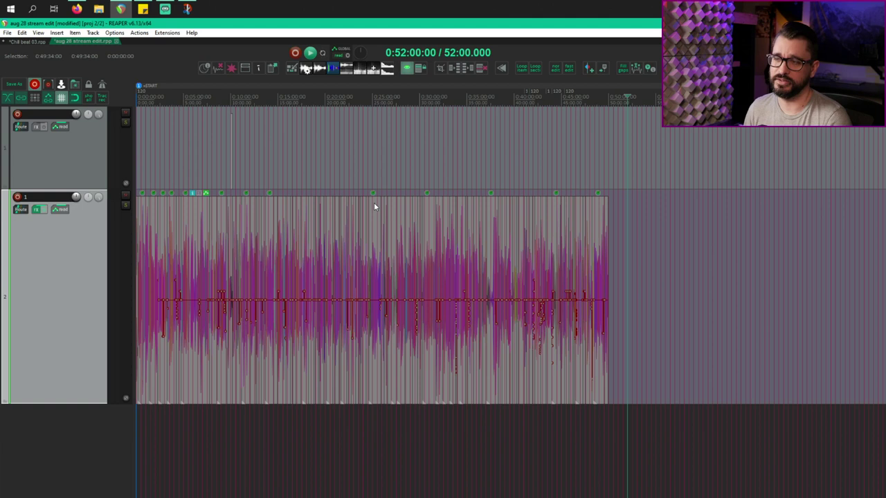
pyautogui.press('i')
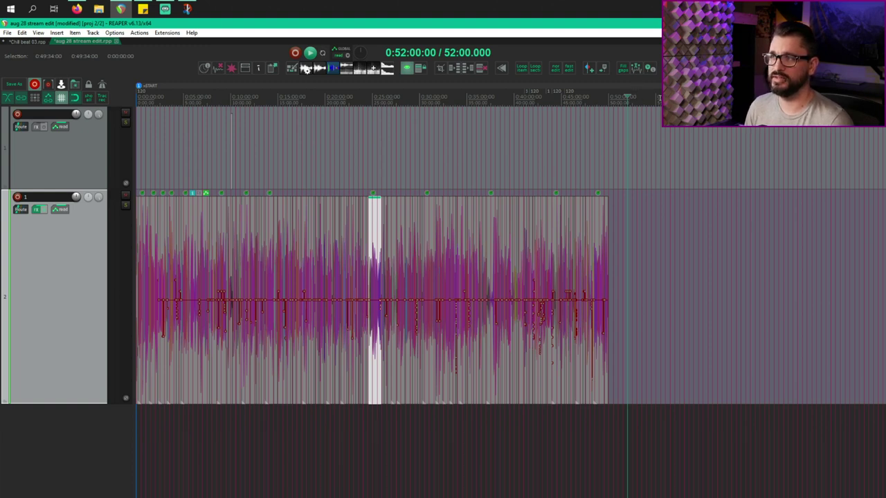
pyautogui.click(660, 98)
pyautogui.click(641, 98)
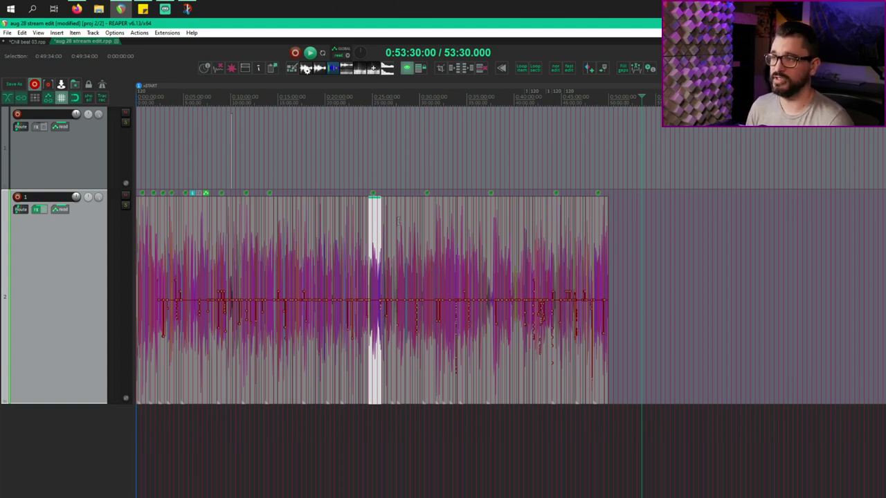
pyautogui.hotkey('ctrl', 'x')
pyautogui.hotkey('ctrl', 'v')
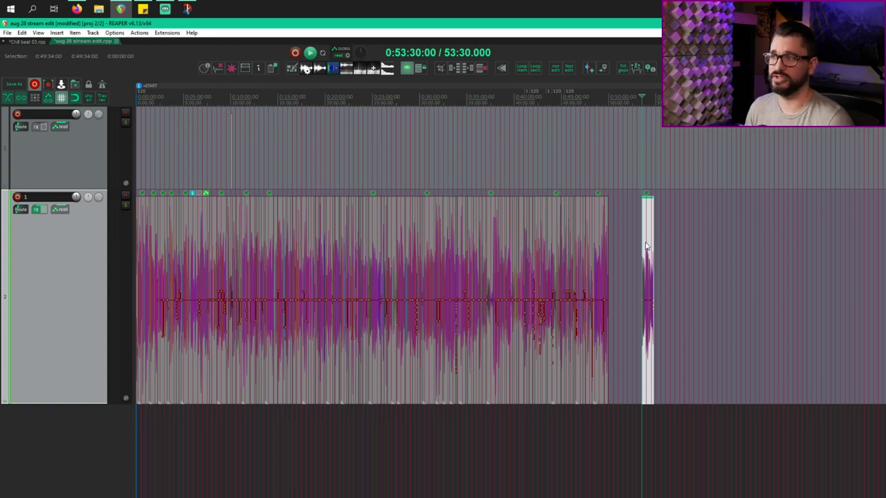
pyautogui.hotkey('ctrl', 'z')
pyautogui.click(77, 153)
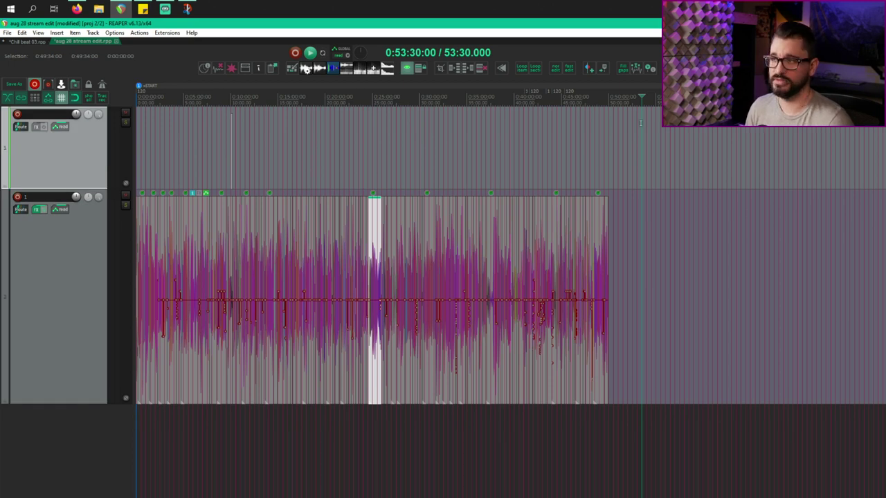
pyautogui.hotkey('ctrl', 'x')
pyautogui.hotkey('ctrl', 'v')
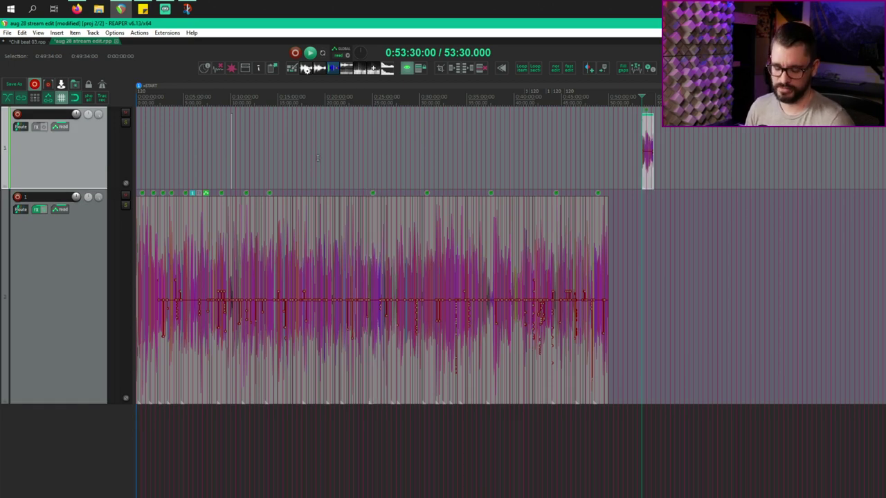
pyautogui.hotkey('ctrl', 'z')
pyautogui.hotkey('ctrl', 'z')
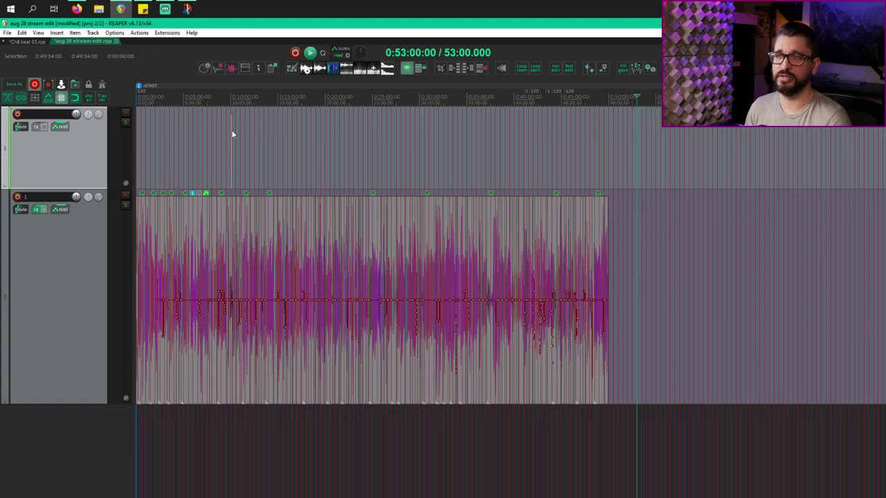
pyautogui.click(233, 134)
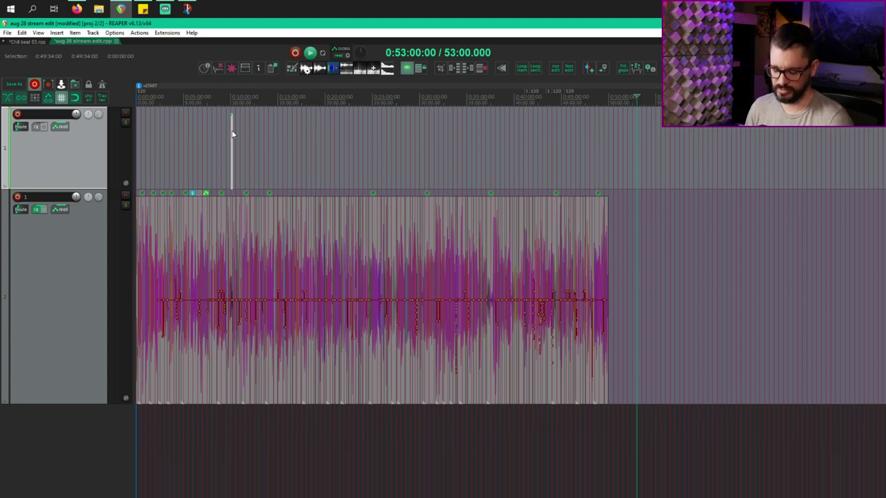
pyautogui.hotkey('ctrl', 'v')
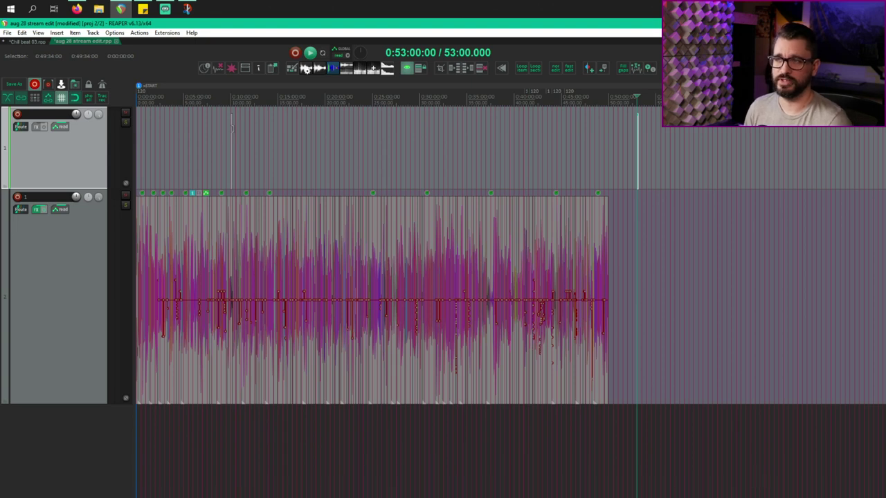
pyautogui.click(472, 134)
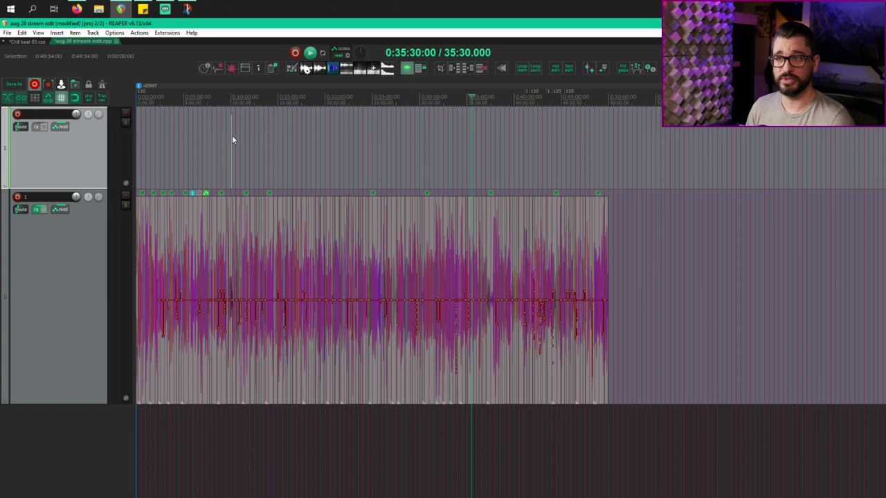
pyautogui.click(619, 100)
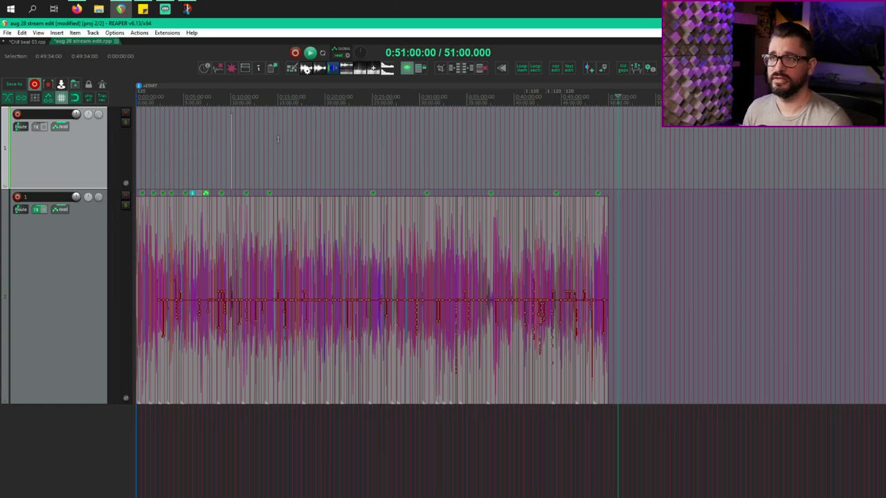
pyautogui.scroll(2, 218, 144)
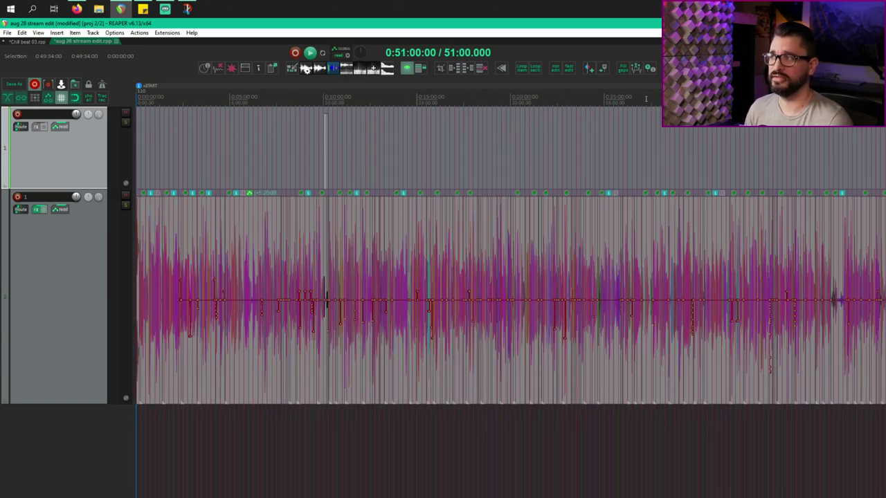
pyautogui.scroll(-2, 729, 176)
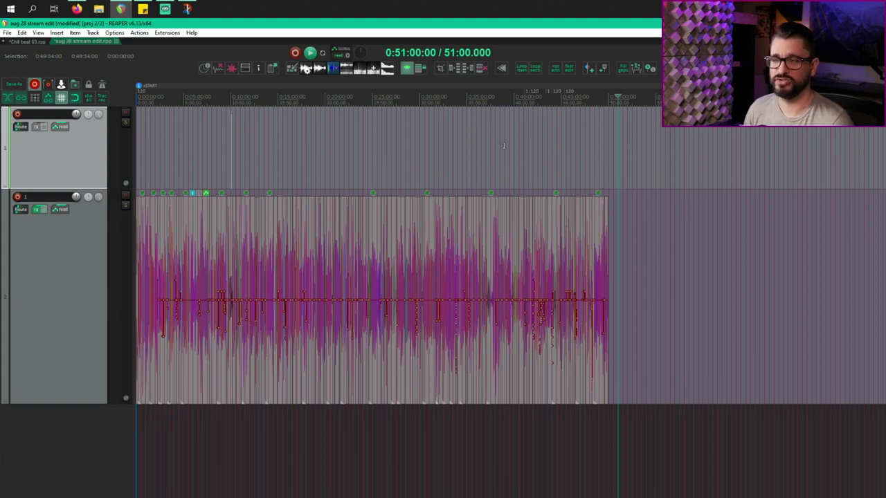
pyautogui.click(461, 130)
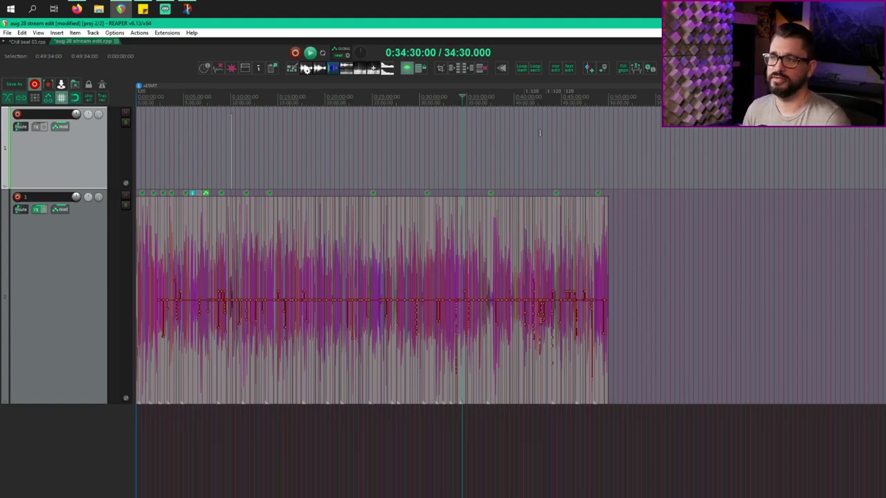
pyautogui.hotkey('shift', '/')
pyautogui.scroll(-1, 311, 253)
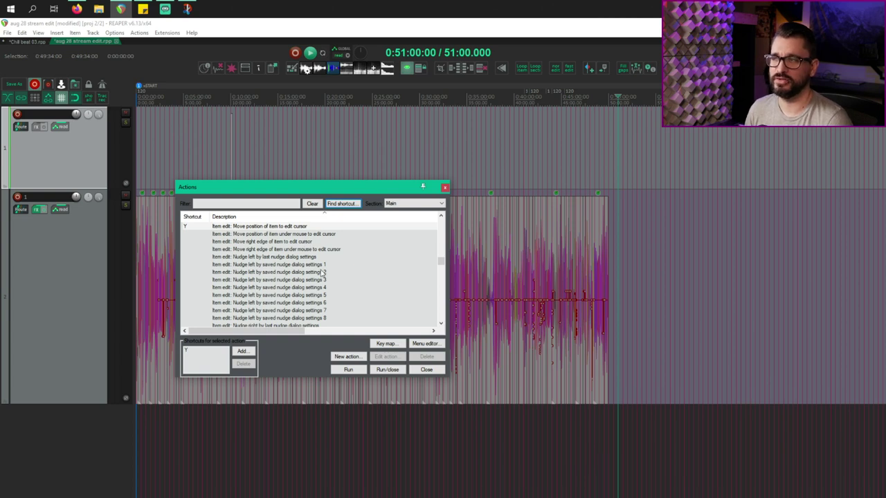
pyautogui.click(387, 369)
pyautogui.click(333, 132)
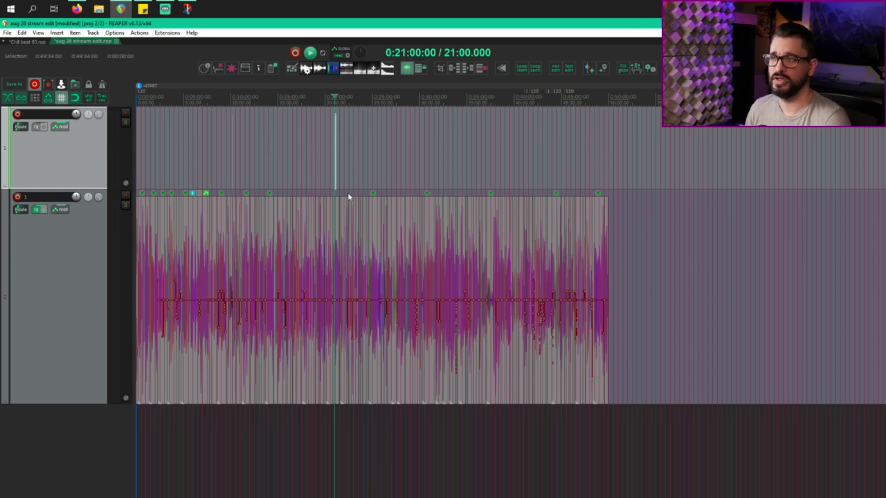
pyautogui.click(368, 152)
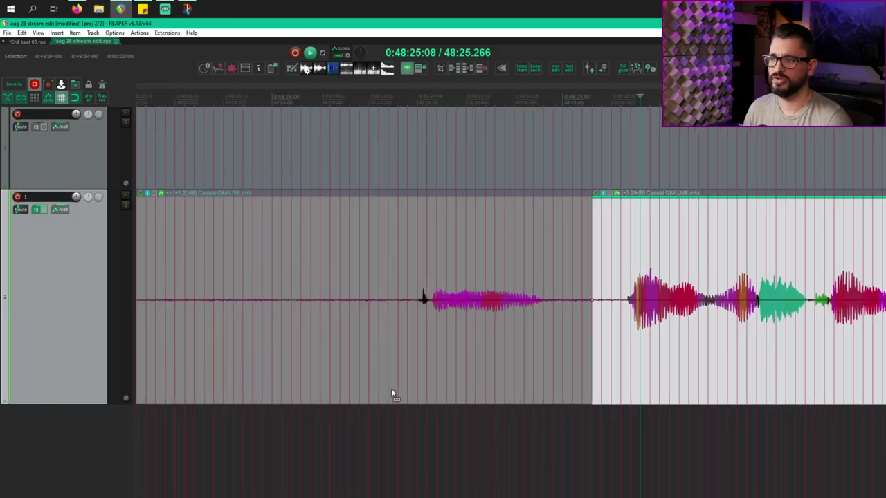
# Set the snap offset inside the right-hand audio item, moving it earlier.
pyautogui.scroll(1, 391, 388)
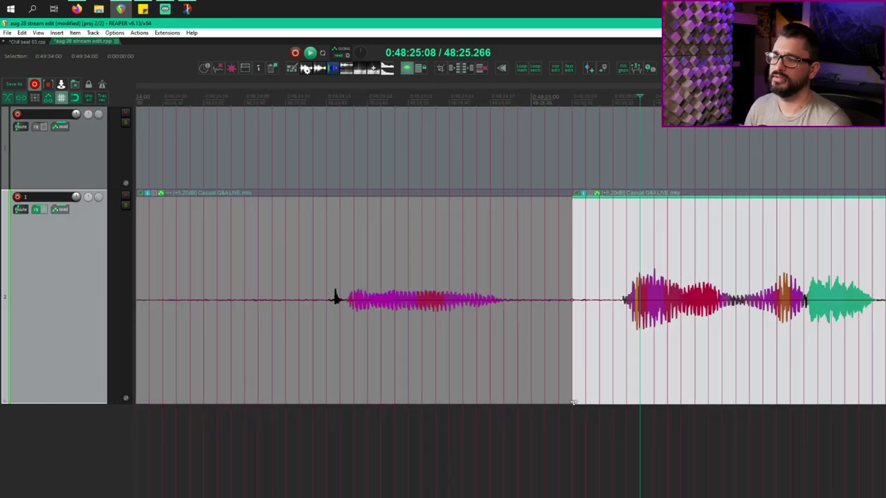
pyautogui.moveTo(573, 402); pyautogui.dragTo(708, 400)
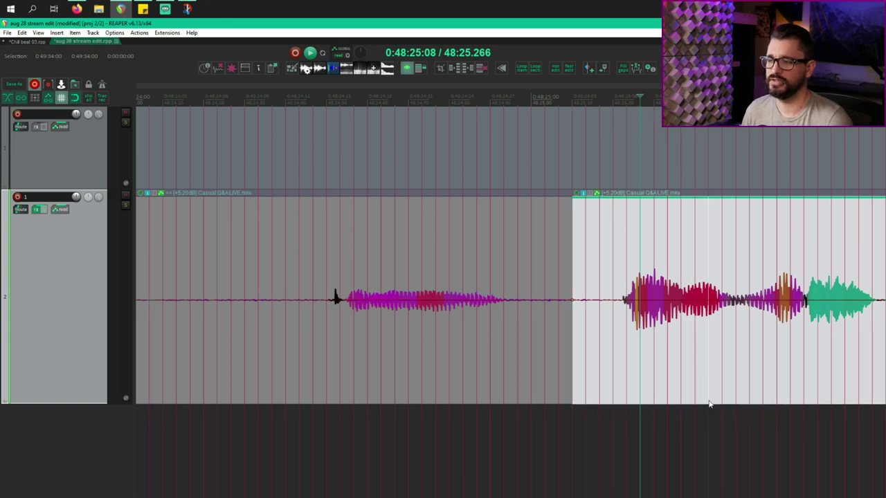
pyautogui.click(718, 432)
pyautogui.click(731, 397)
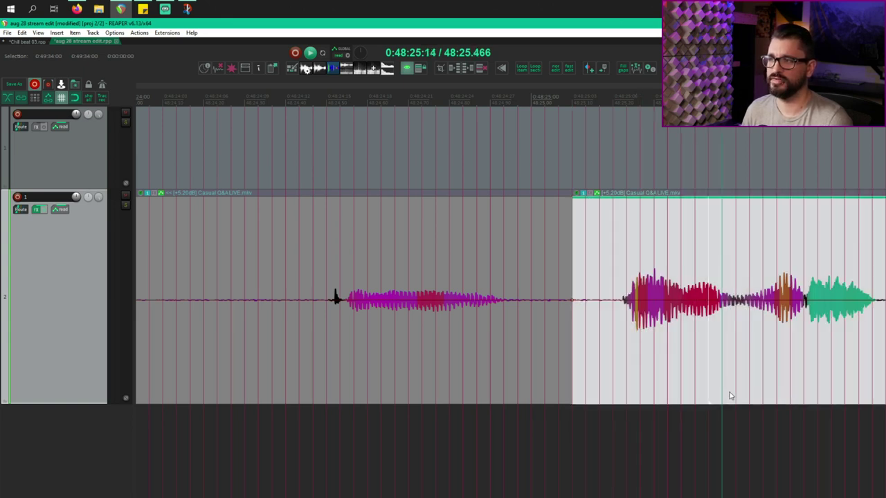
pyautogui.click(749, 451)
pyautogui.hscroll(3, 727, 448)
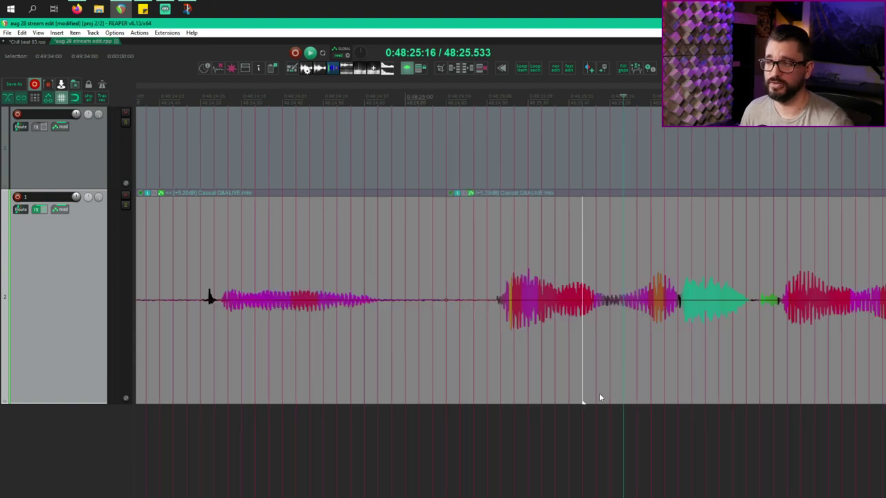
pyautogui.moveTo(583, 402); pyautogui.dragTo(685, 378)
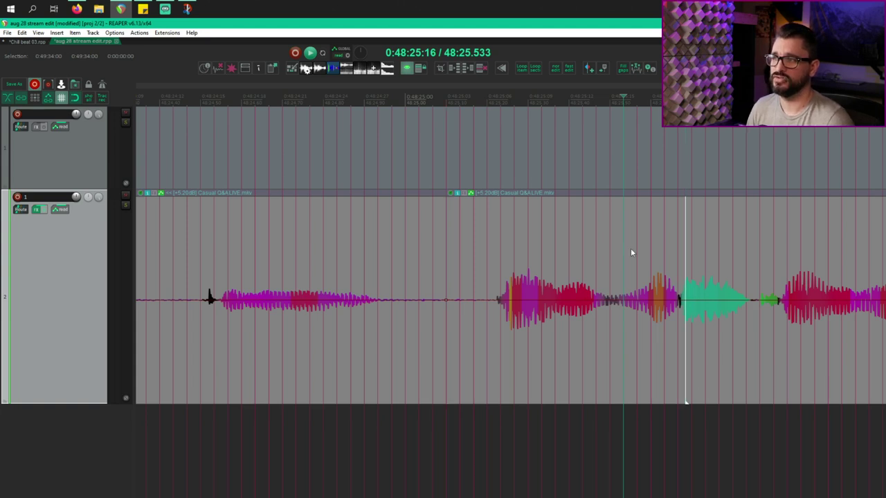
# Move the right audio item later along the timeline.
pyautogui.moveTo(563, 241)
pyautogui.mouseDown()
pyautogui.moveTo(584, 238)
pyautogui.moveTo(569, 240)
pyautogui.mouseUp()
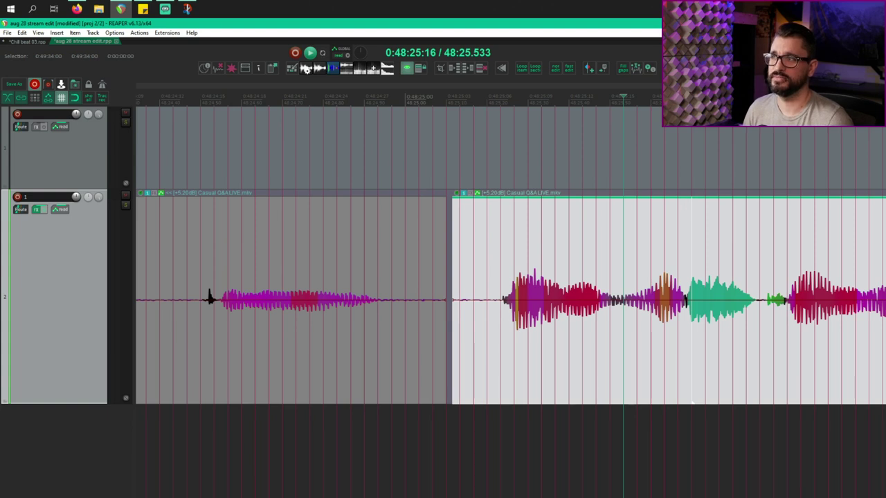
pyautogui.scroll(-3, 745, 222)
pyautogui.moveTo(746, 221); pyautogui.dragTo(706, 222)
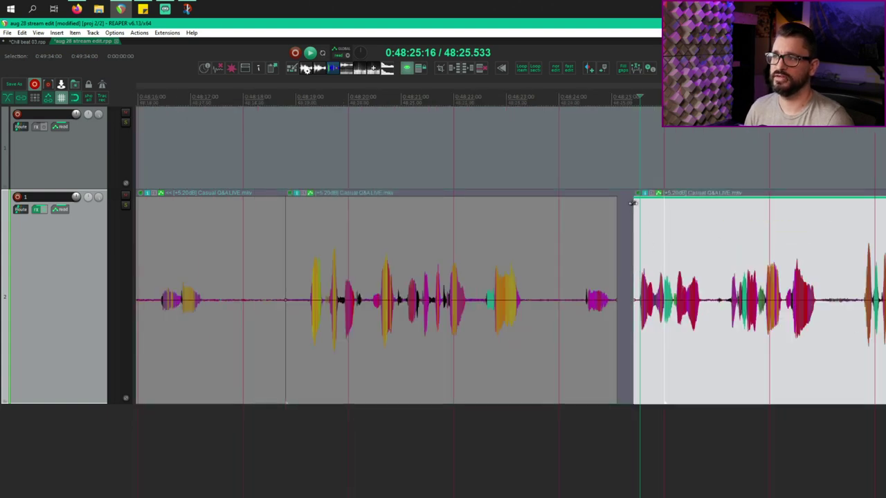
pyautogui.moveTo(639, 223); pyautogui.dragTo(784, 223)
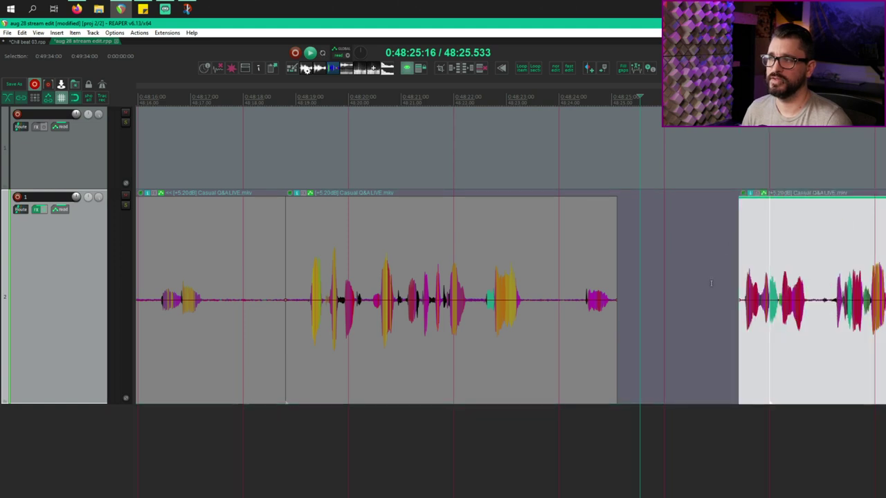
pyautogui.scroll(-4, 716, 233)
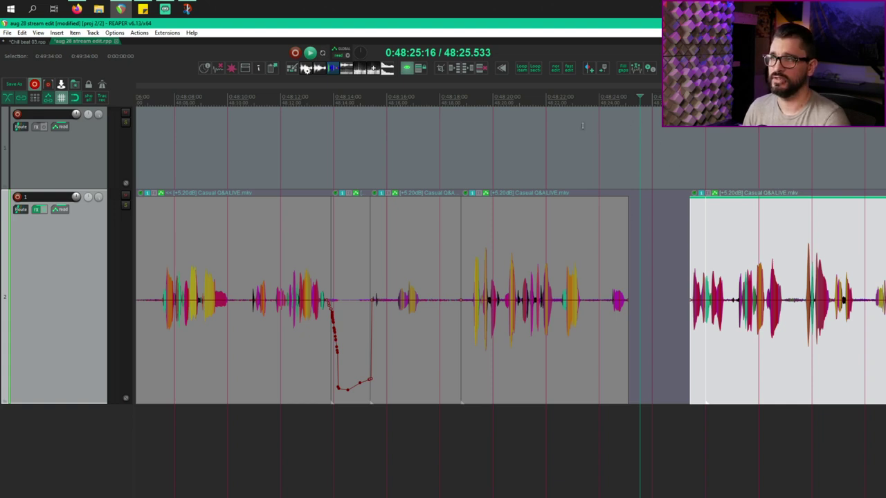
# Snap the item's offset to an edit cursor at 48:20 with Ctrl+Shift+V, then undo it.
pyautogui.click(495, 195)
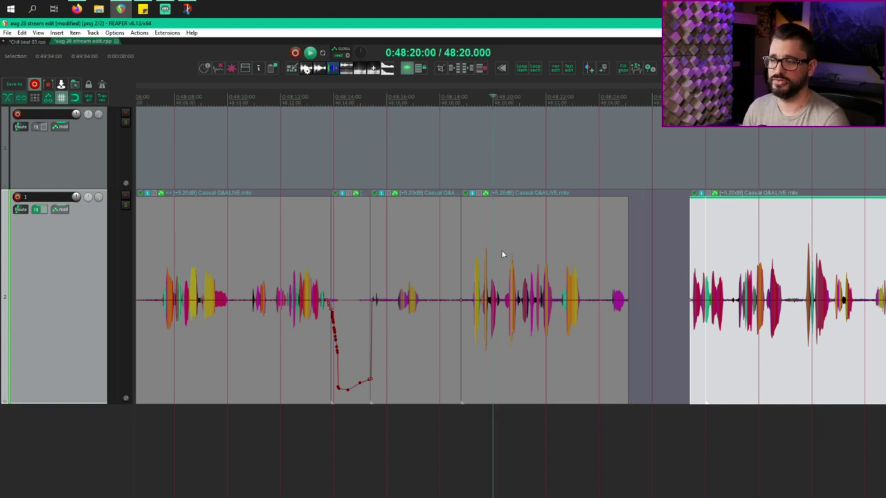
pyautogui.hotkey('ctrl', 'shift', 'v')
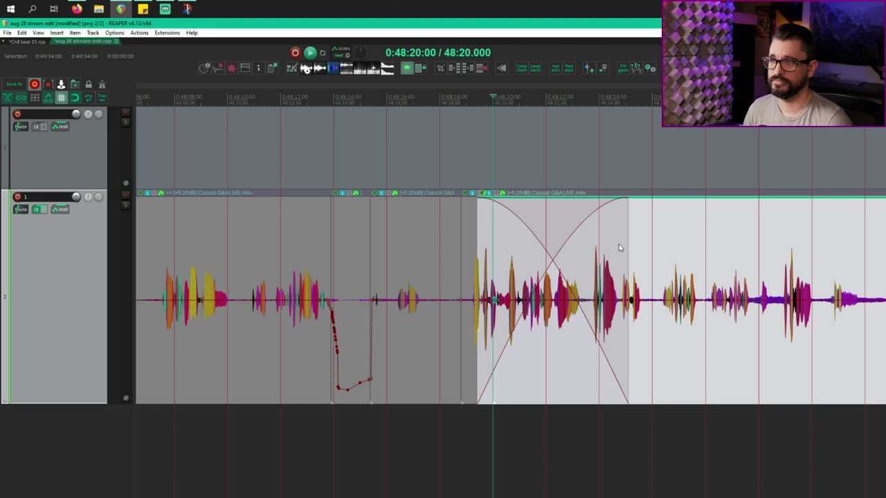
pyautogui.hotkey('ctrl', 'z')
pyautogui.press('~')
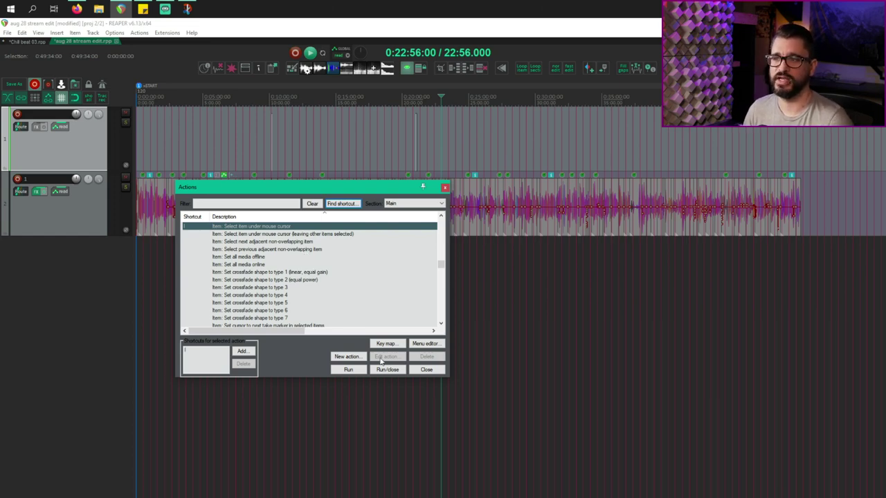
# Open the Cycle Action editor on the smart-grouping select-item cycle action.
pyautogui.click(426, 370)
pyautogui.click(167, 33)
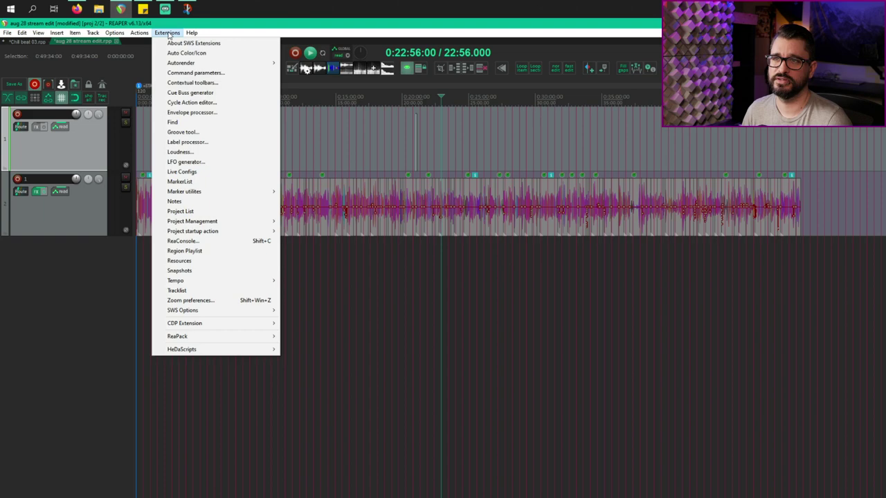
pyautogui.click(211, 104)
pyautogui.click(178, 280)
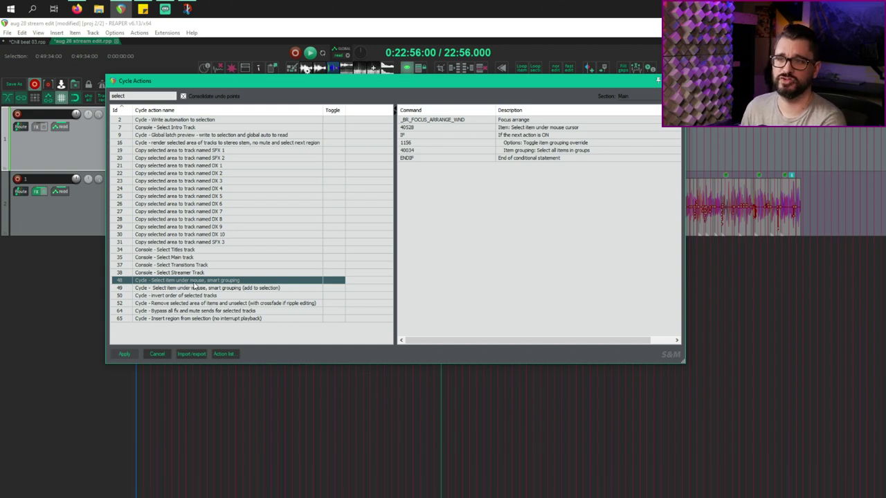
# Walk through its steps: focus arrange, select item under mouse, grouping override IF, select grouped items.
pyautogui.click(518, 121)
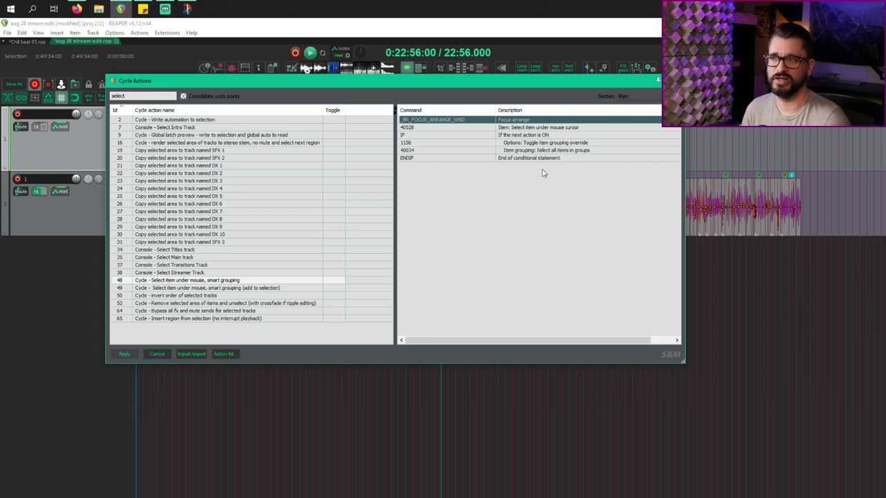
pyautogui.click(566, 128)
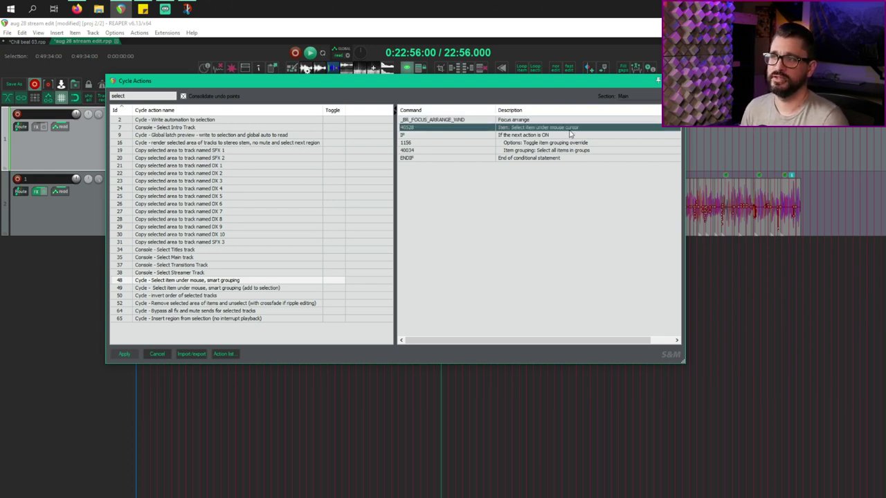
pyautogui.click(565, 143)
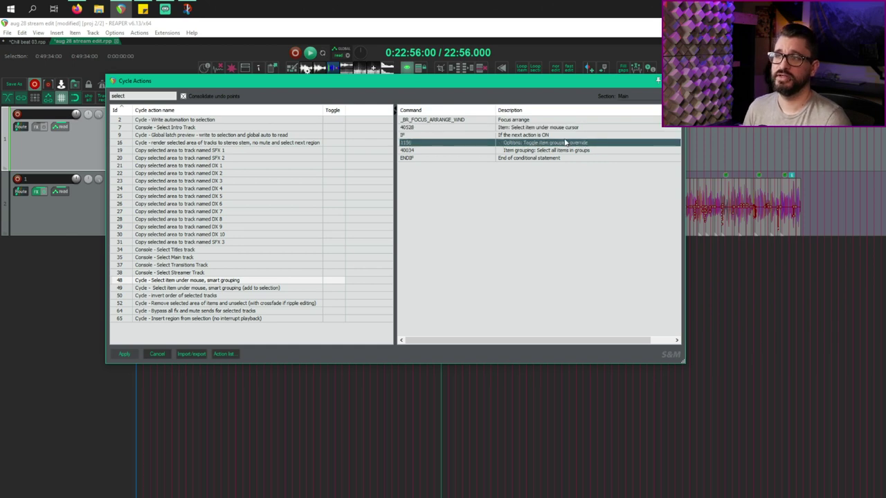
pyautogui.click(561, 136)
pyautogui.click(567, 143)
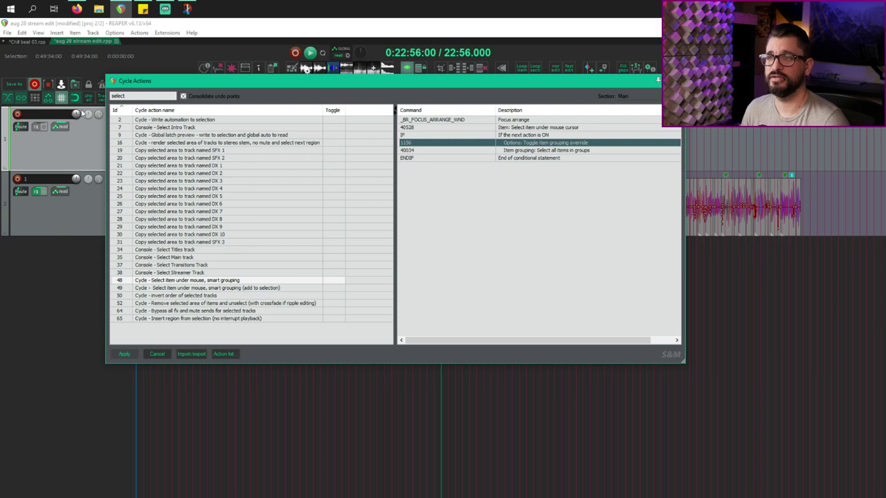
pyautogui.click(542, 152)
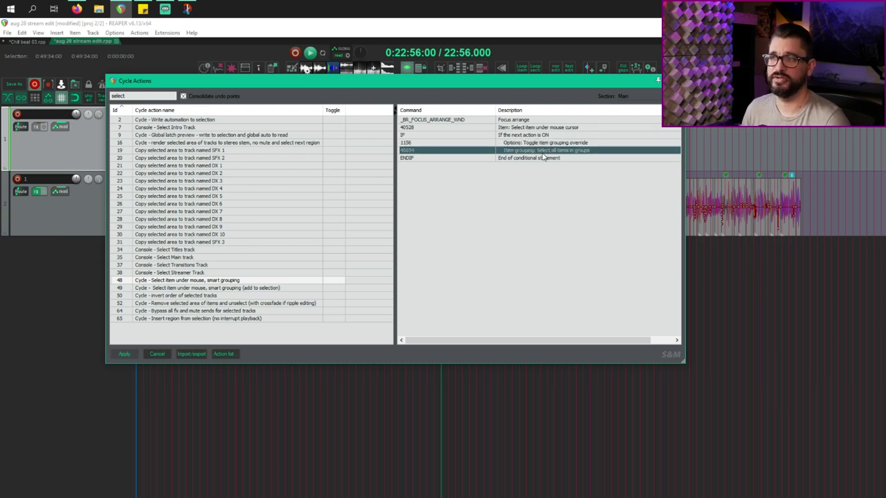
pyautogui.click(539, 159)
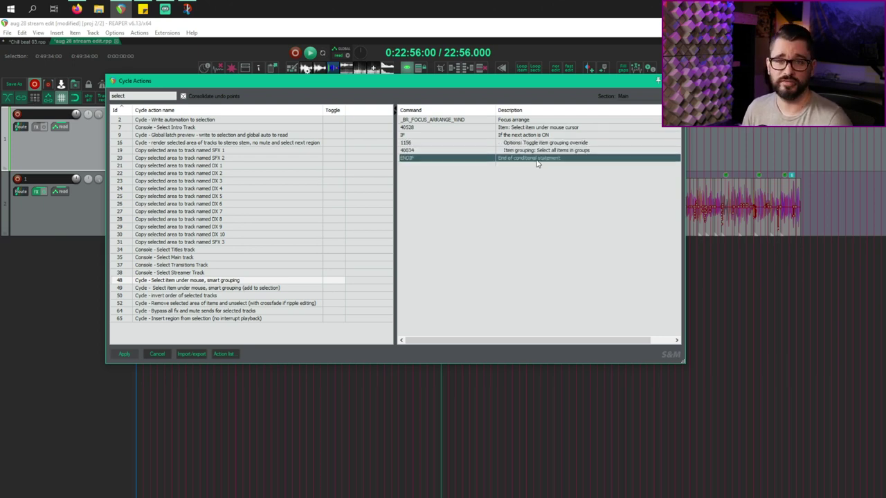
pyautogui.click(525, 204)
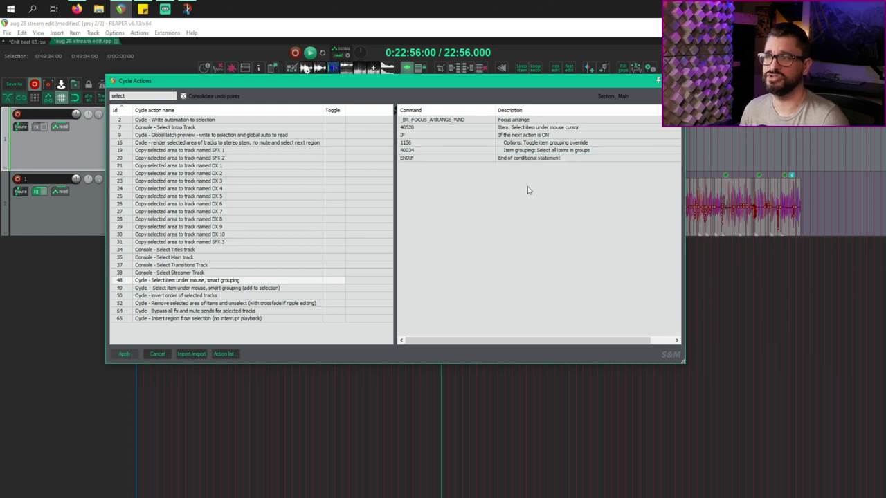
pyautogui.click(551, 128)
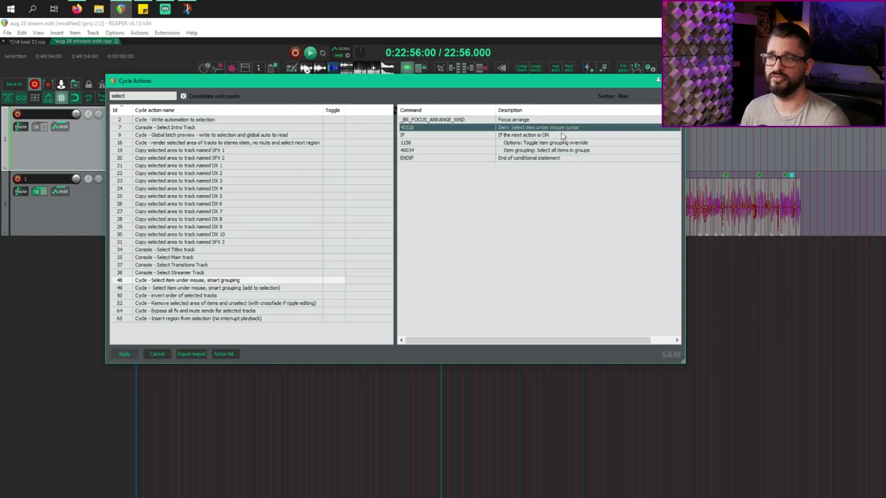
pyautogui.click(539, 190)
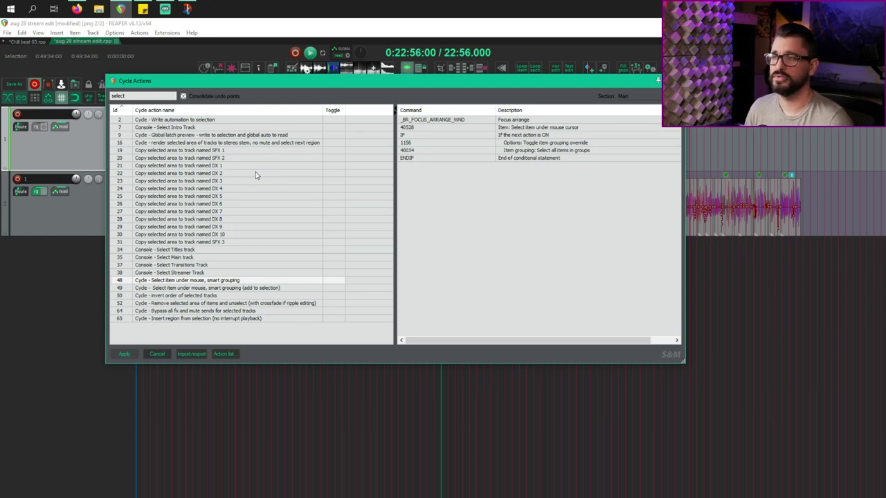
# Inspect cycle action 49's leave-others-selected step and neighbouring cycle actions.
pyautogui.click(446, 247)
pyautogui.click(530, 129)
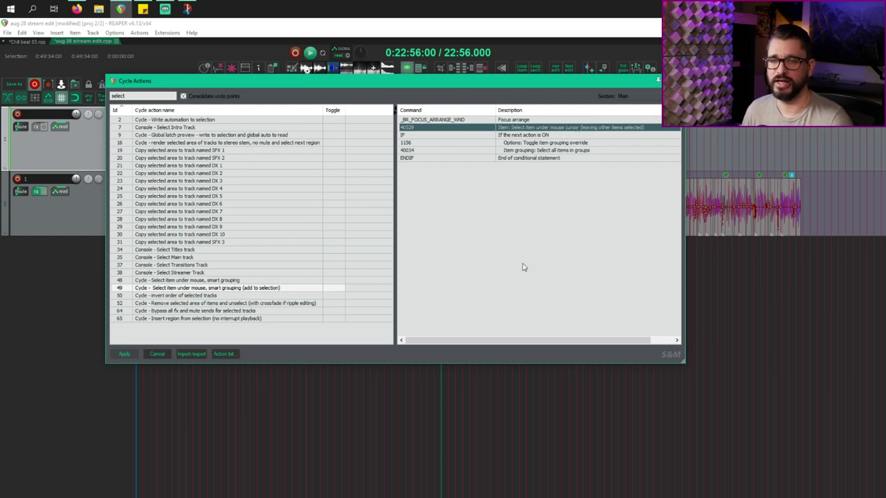
pyautogui.click(284, 336)
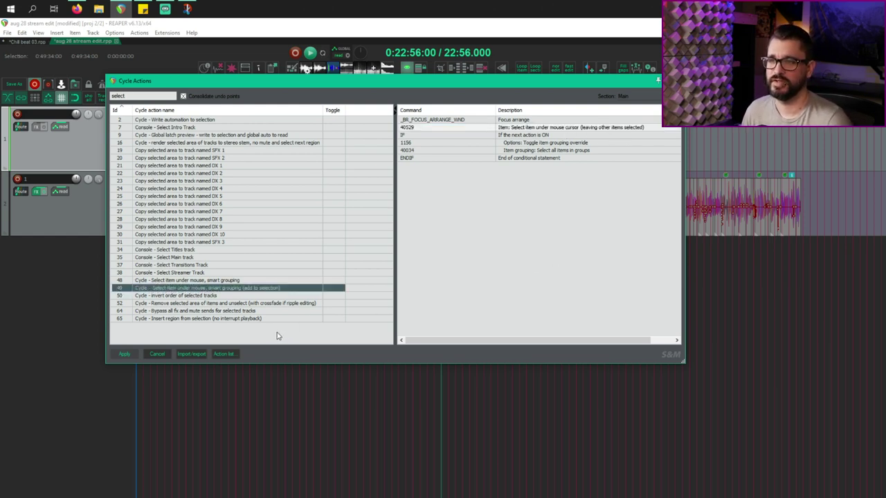
pyautogui.click(258, 289)
pyautogui.click(263, 280)
# Bind the I key to 'Cycle - Select item under mouse, smart grouping', accepting the override.
pyautogui.click(270, 296)
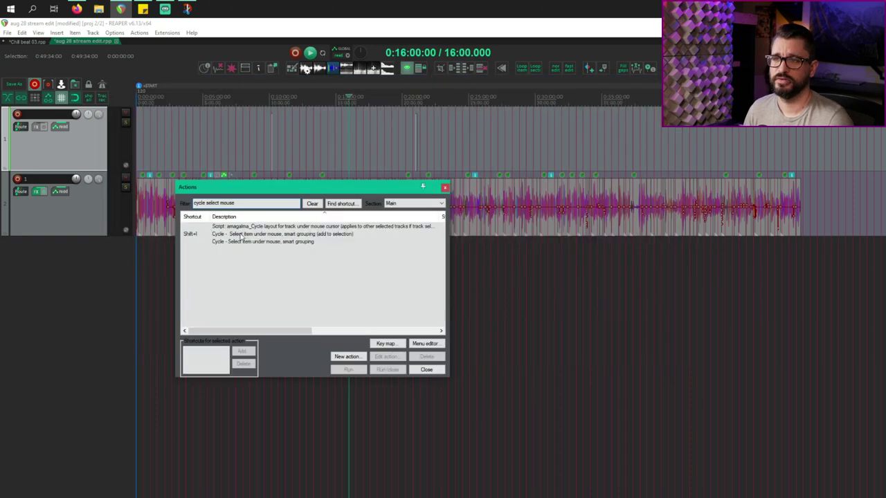
pyautogui.click(246, 236)
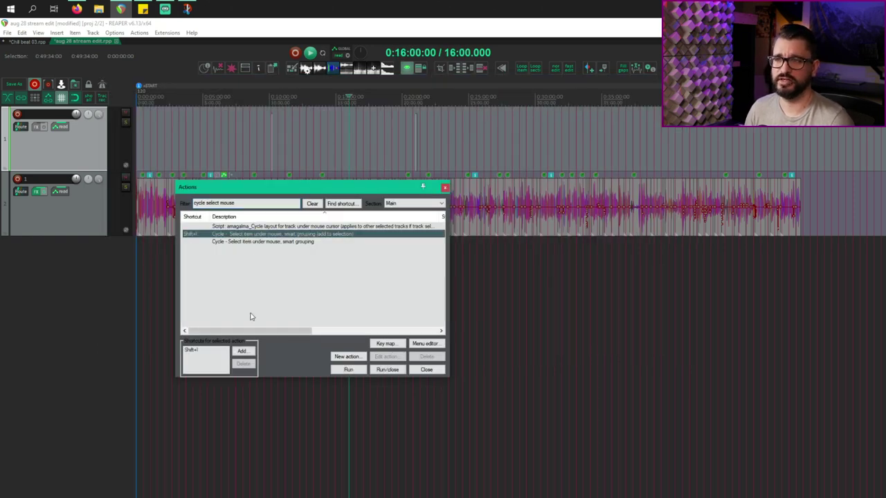
pyautogui.press('Down')
pyautogui.click(244, 351)
pyautogui.press('i')
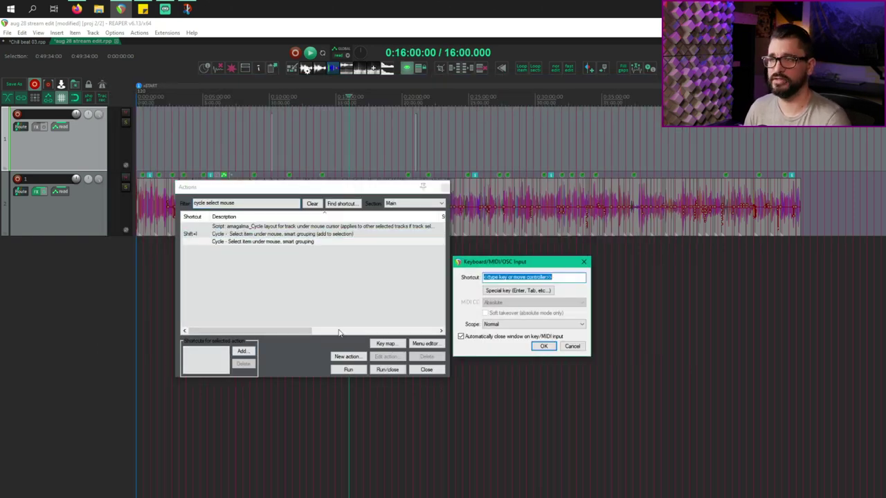
pyautogui.press('Return')
pyautogui.click(587, 372)
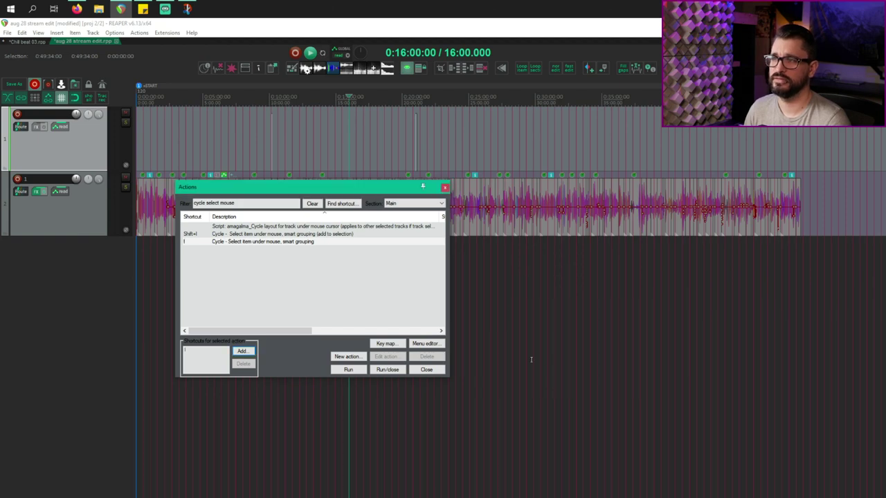
pyautogui.click(426, 369)
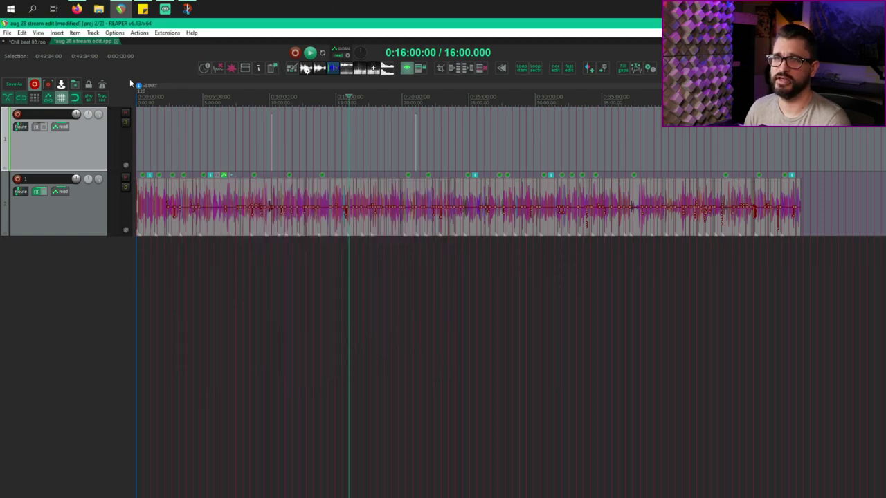
# In the Chill beat 03 project, group a drum loop section with its kick item.
pyautogui.click(26, 41)
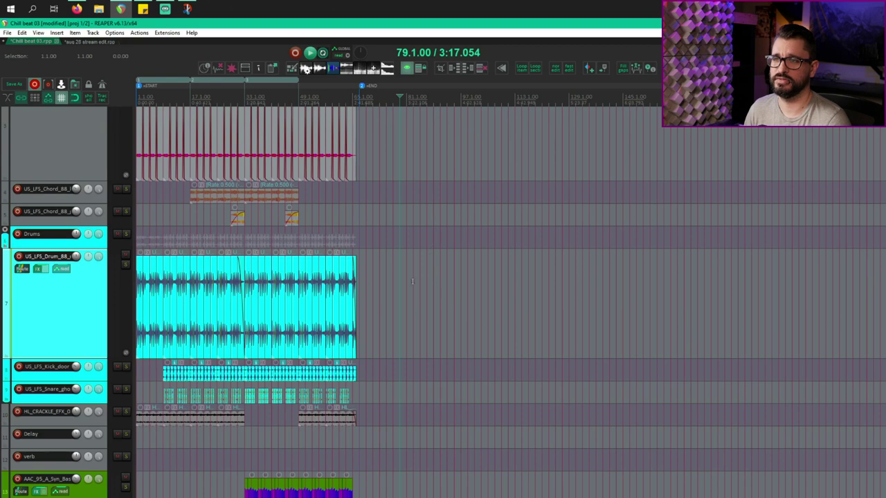
pyautogui.click(339, 308)
pyautogui.scroll(5, 339, 308)
pyautogui.click(635, 376)
pyautogui.click(640, 343)
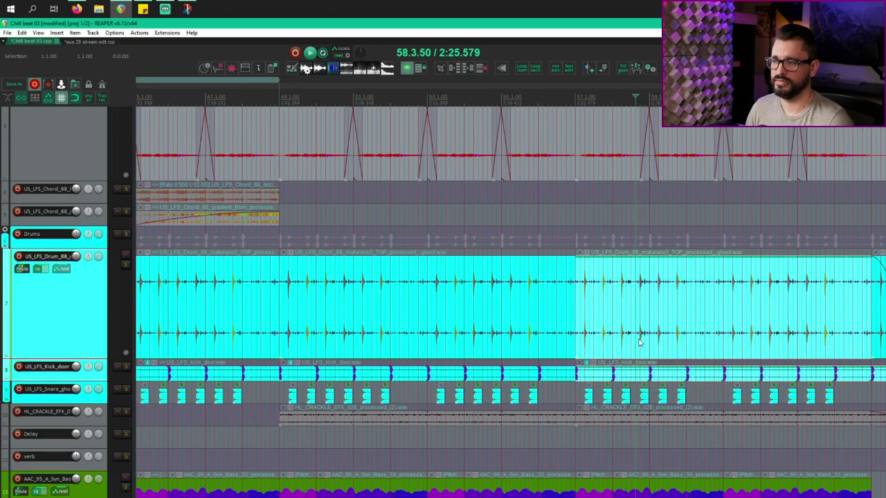
pyautogui.click(510, 335)
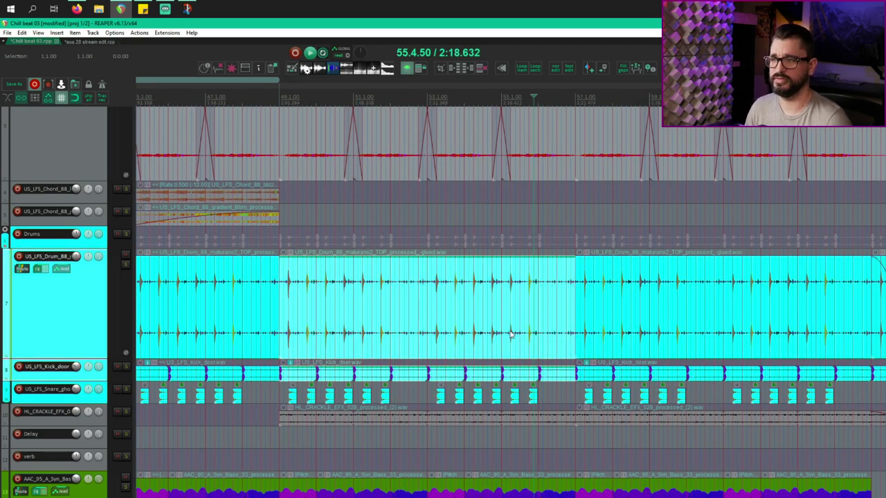
pyautogui.hotkey('ctrl', 'g')
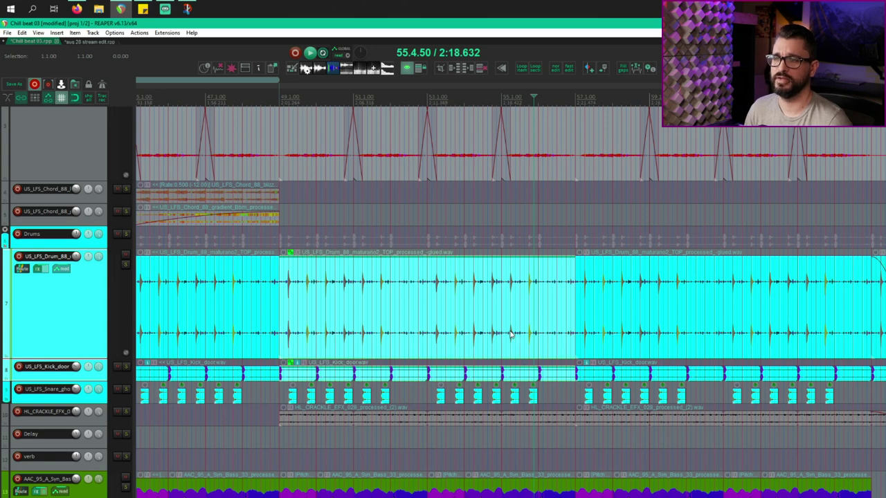
# Test pasting the grouped drum and kick items past the song end, deleting them, and undoing.
pyautogui.scroll(-5, 409, 315)
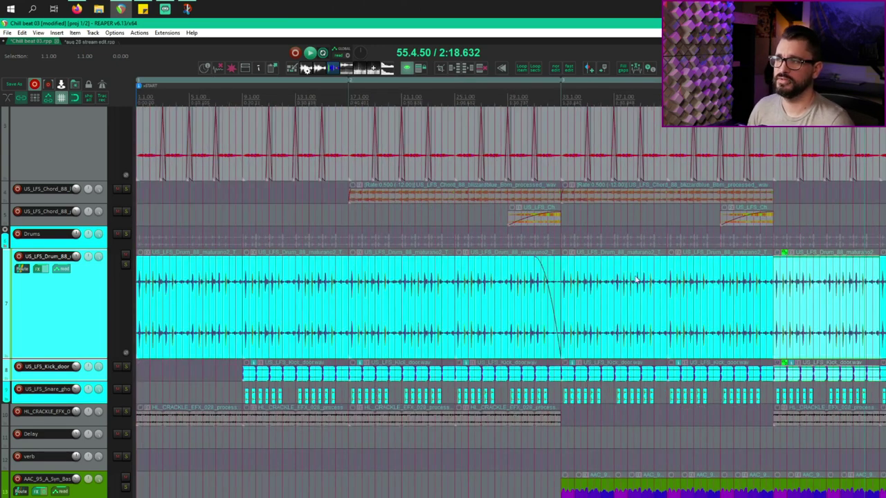
pyautogui.hscroll(3, 645, 273)
pyautogui.hscroll(6, 646, 273)
pyautogui.click(674, 265)
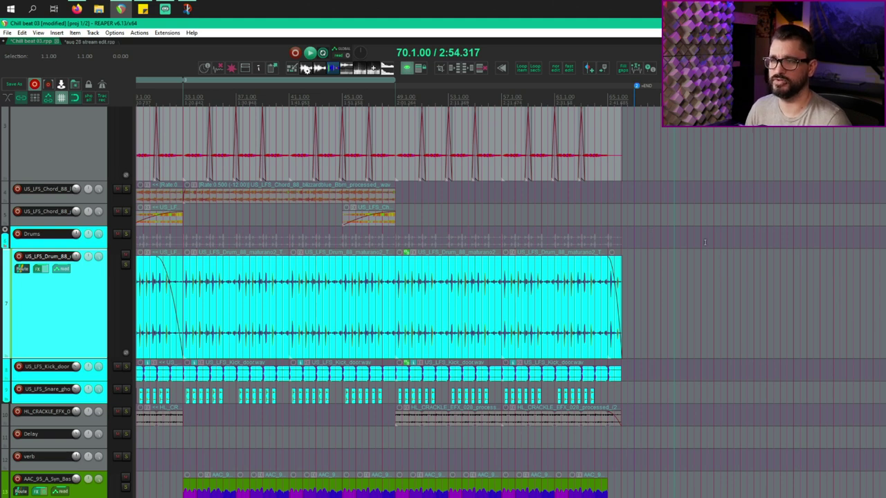
pyautogui.click(443, 313)
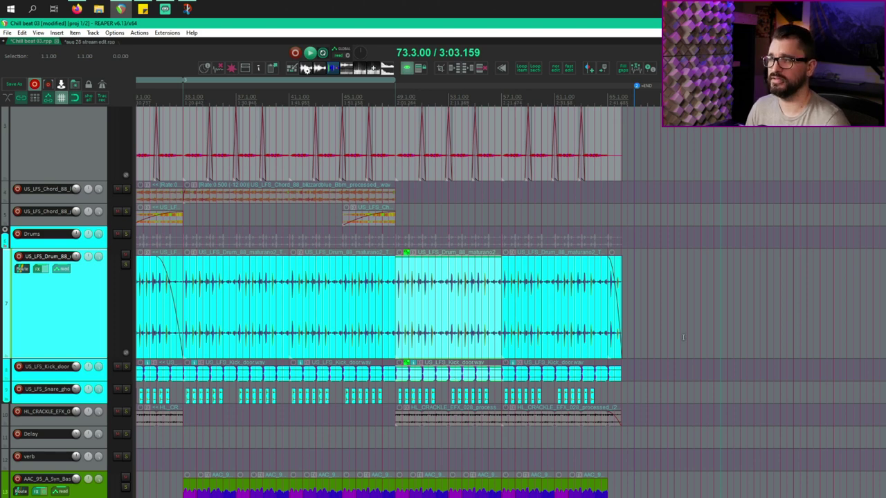
pyautogui.hotkey('ctrl', 'v')
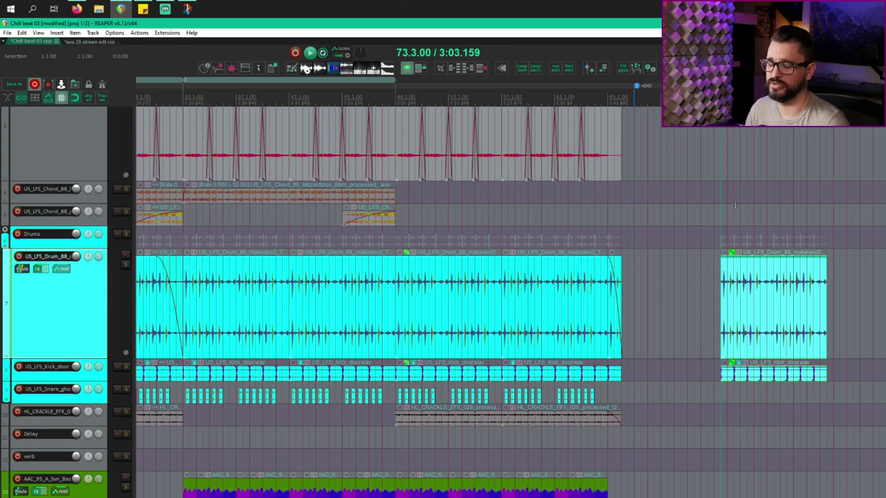
pyautogui.hotkey('ctrl', 'z')
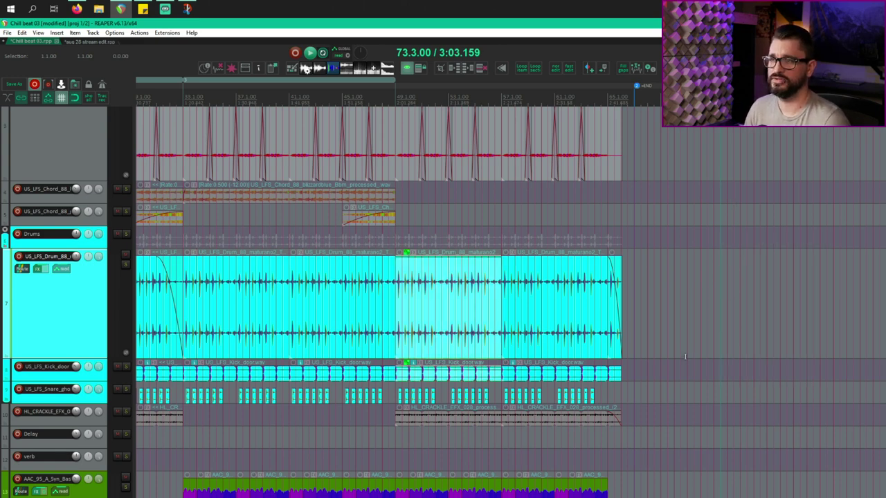
pyautogui.press('Delete')
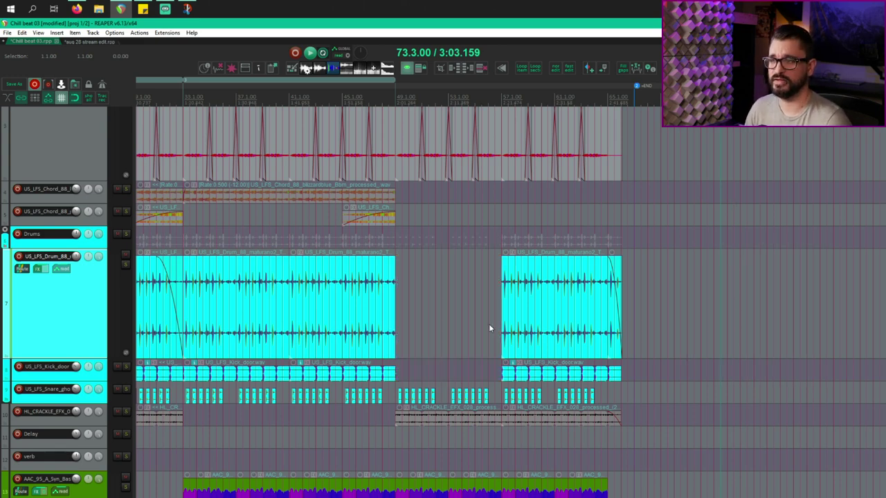
pyautogui.hotkey('ctrl', 'v')
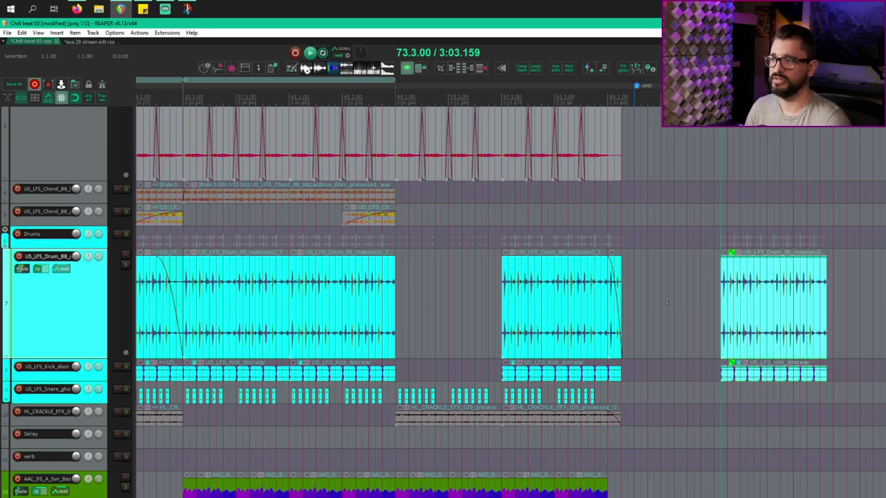
pyautogui.hotkey('ctrl', 'z')
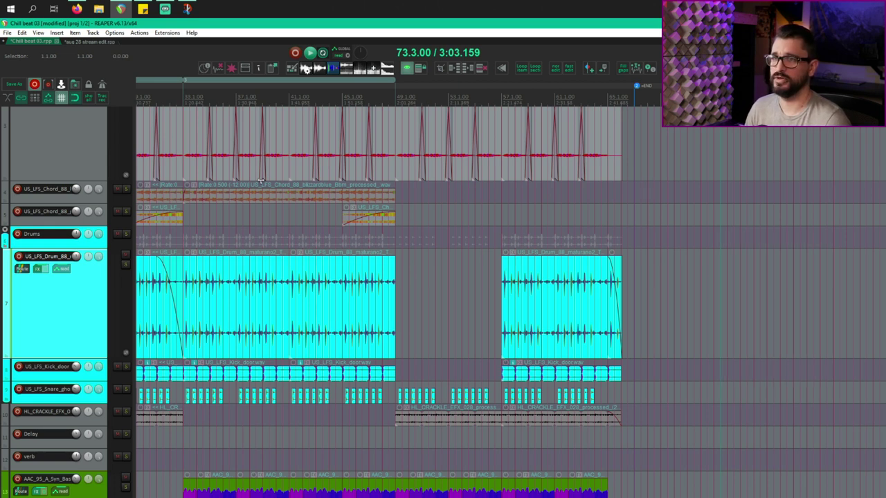
# Try pasting onto the US_LFS_Chord_88 track, undo, and restore the drum and kick items.
pyautogui.click(101, 200)
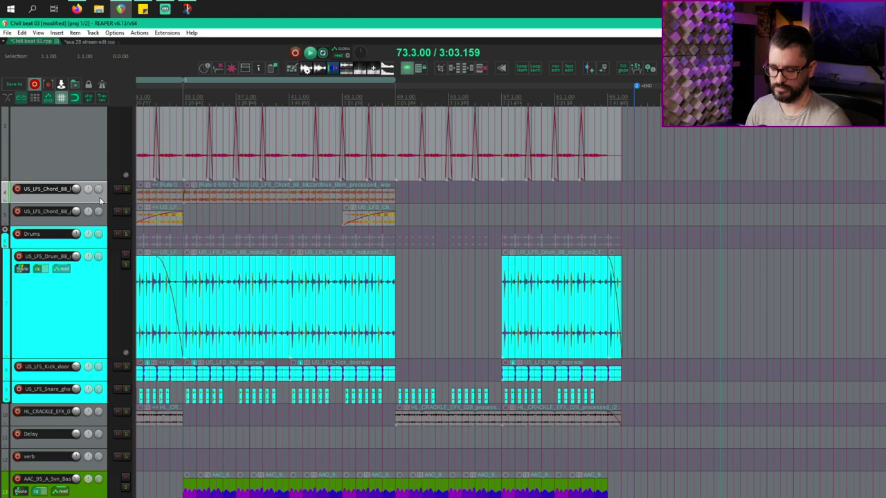
pyautogui.hotkey('ctrl', 'v')
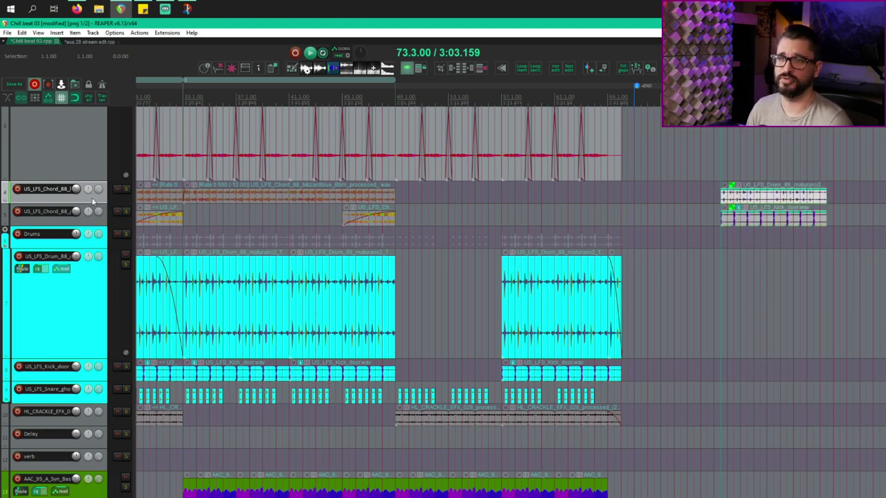
pyautogui.hotkey('ctrl', 'z')
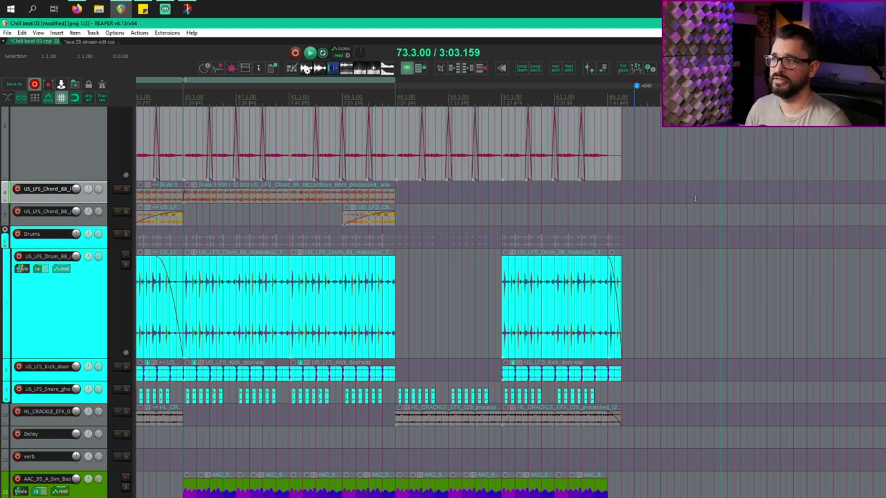
pyautogui.hotkey('ctrl', 'z')
pyautogui.hotkey('ctrl', 'v')
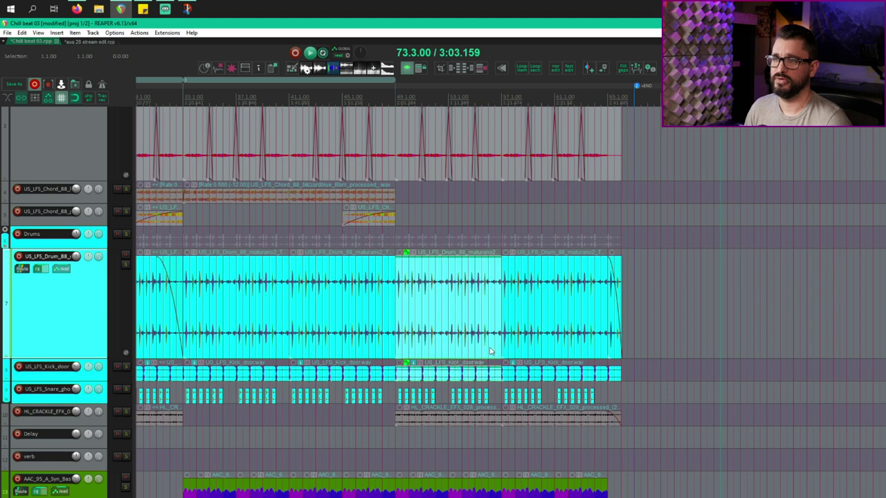
pyautogui.click(632, 294)
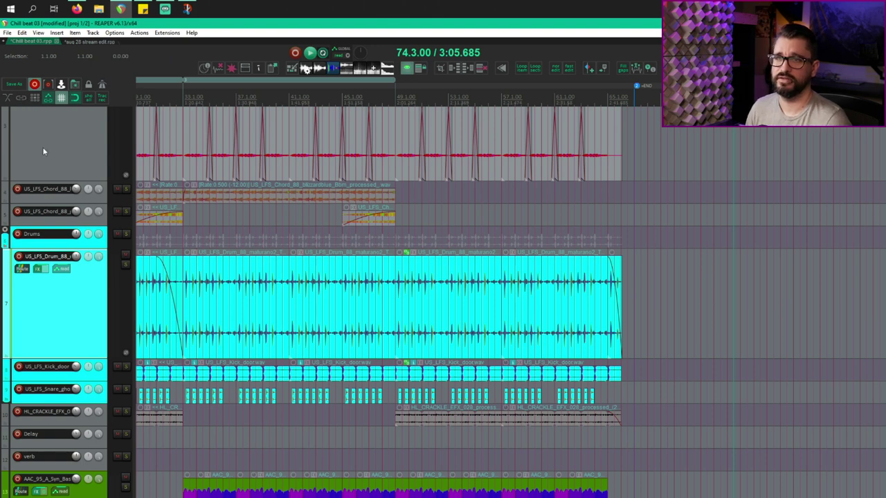
# Cut the bars 49–57 drum loop section and paste it past the song's end.
pyautogui.click(431, 307)
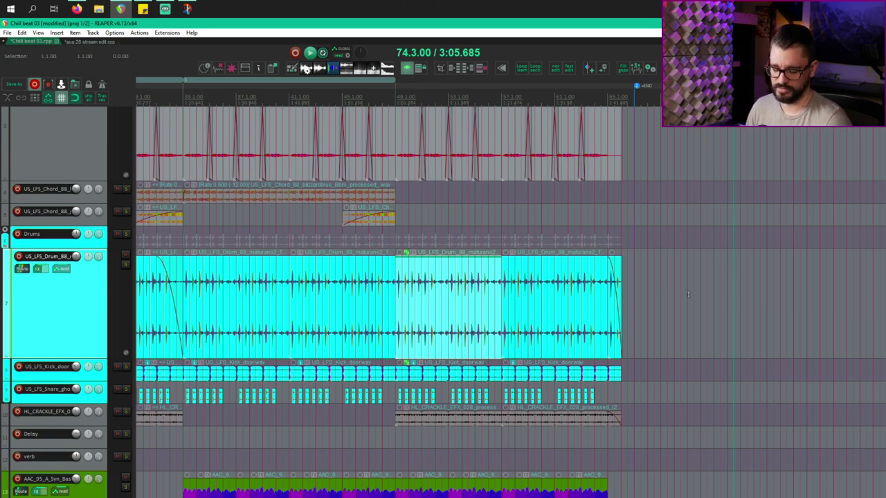
pyautogui.hotkey('ctrl', 'x')
pyautogui.hotkey('ctrl', 'v')
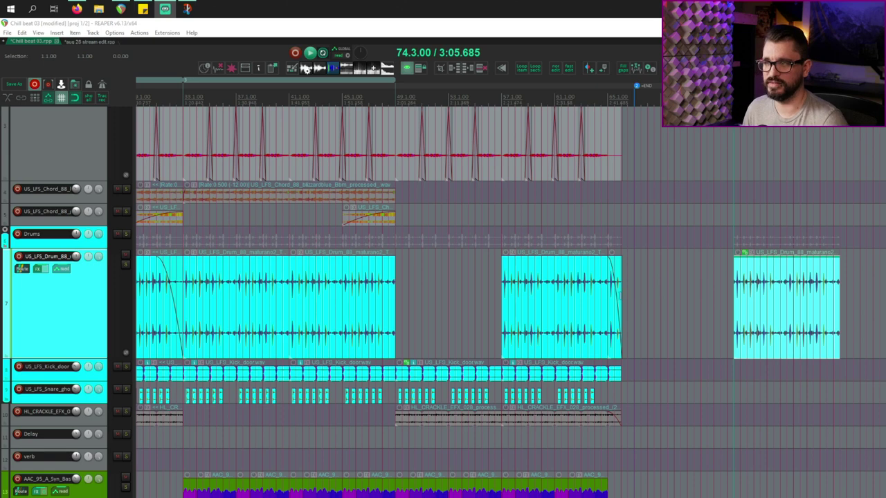
# Delete the kick item in the bars 49–57 section.
pyautogui.click(508, 299)
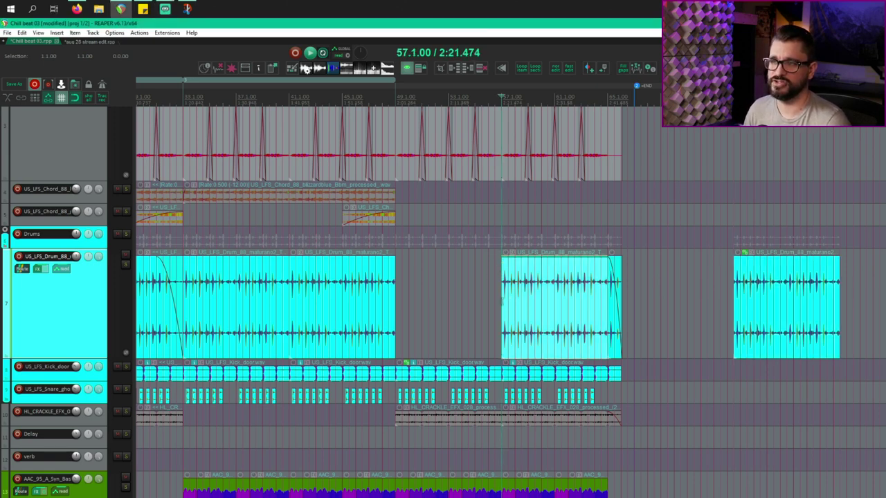
pyautogui.click(433, 376)
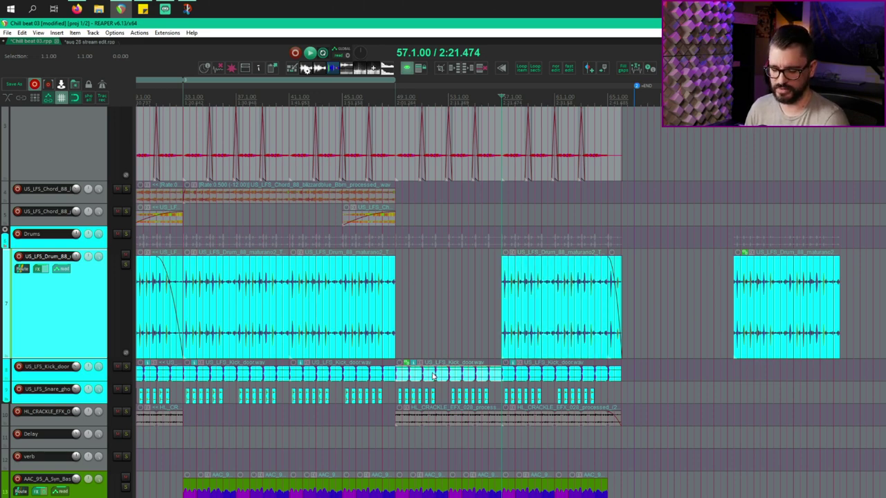
pyautogui.press('Delete')
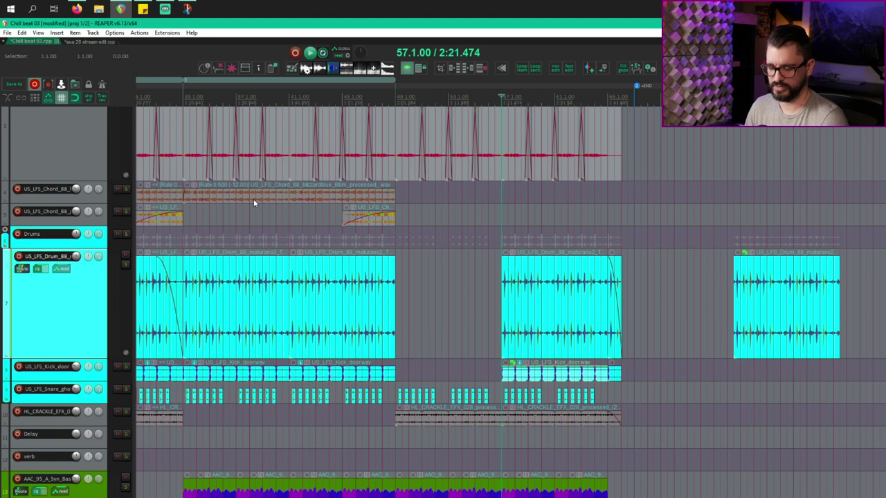
# Cut the long chord item and paste it at bar 57.
pyautogui.click(234, 196)
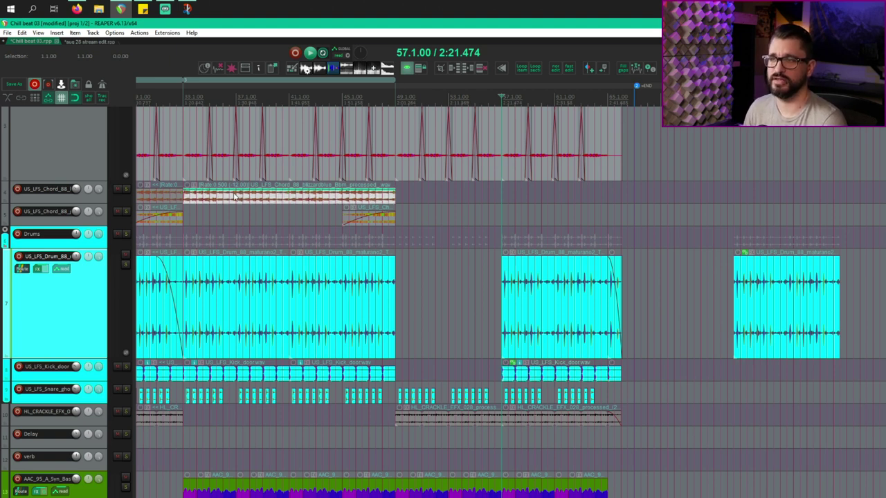
pyautogui.hotkey('ctrl', 'x')
pyautogui.hotkey('ctrl', 'v')
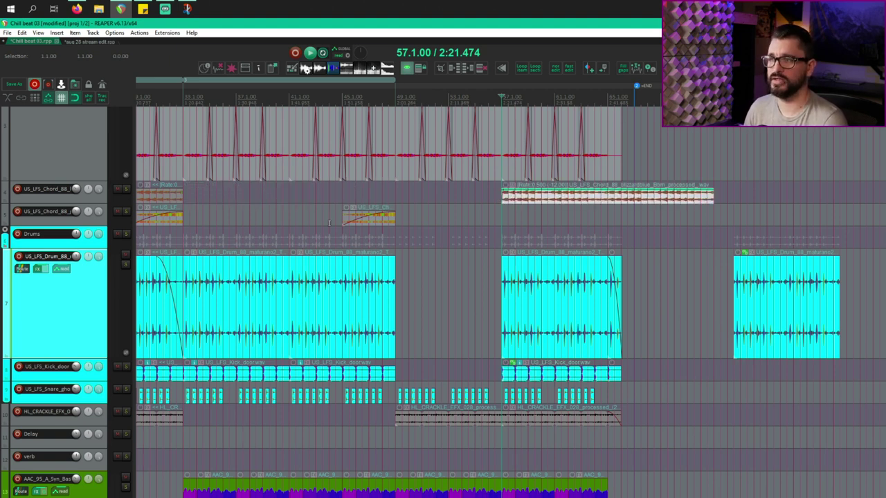